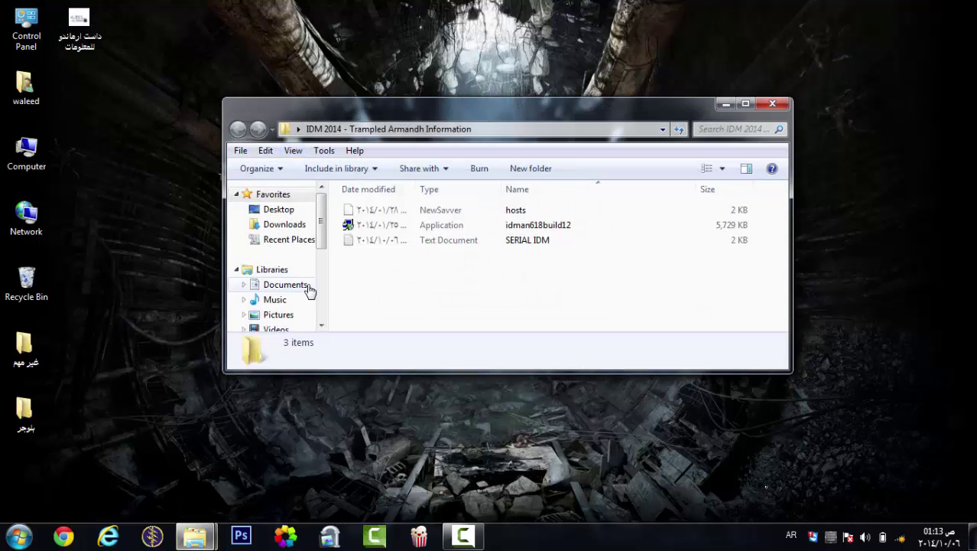
- Maximize the IDM 2014 folder window that holds the installer, hosts and SERIAL IDM files
drag(404, 279, 345, 214)
click(362, 224)
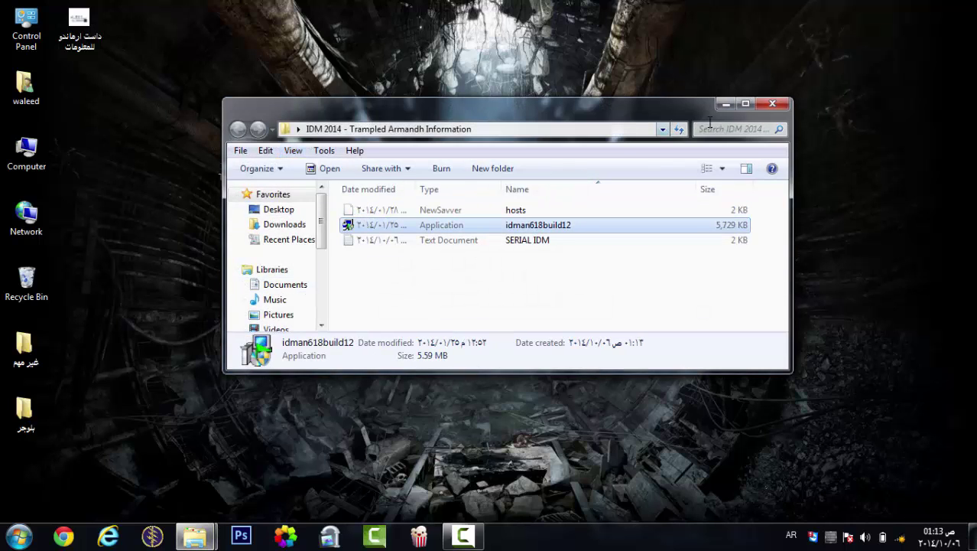
click(745, 104)
drag(330, 233, 279, 153)
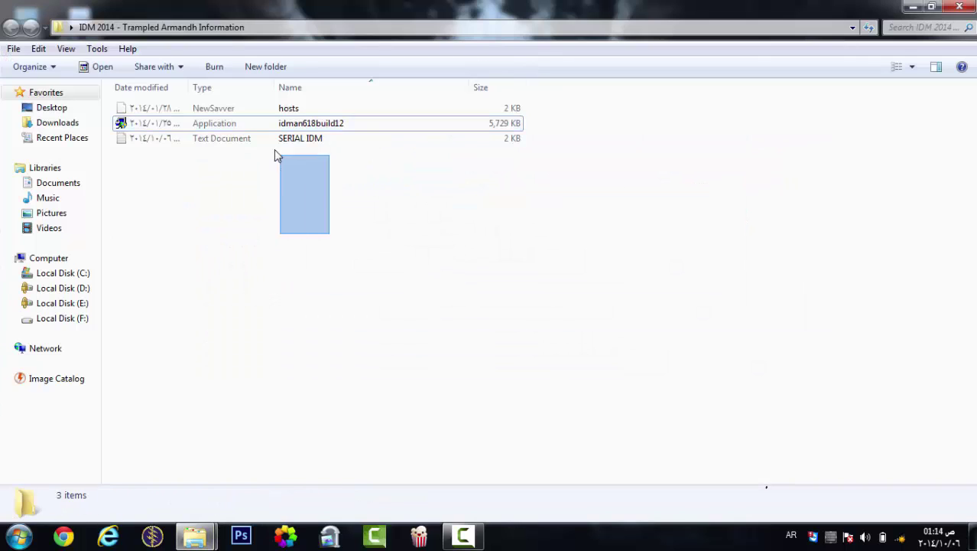
key(ctrl+a)
drag(679, 290, 210, 9)
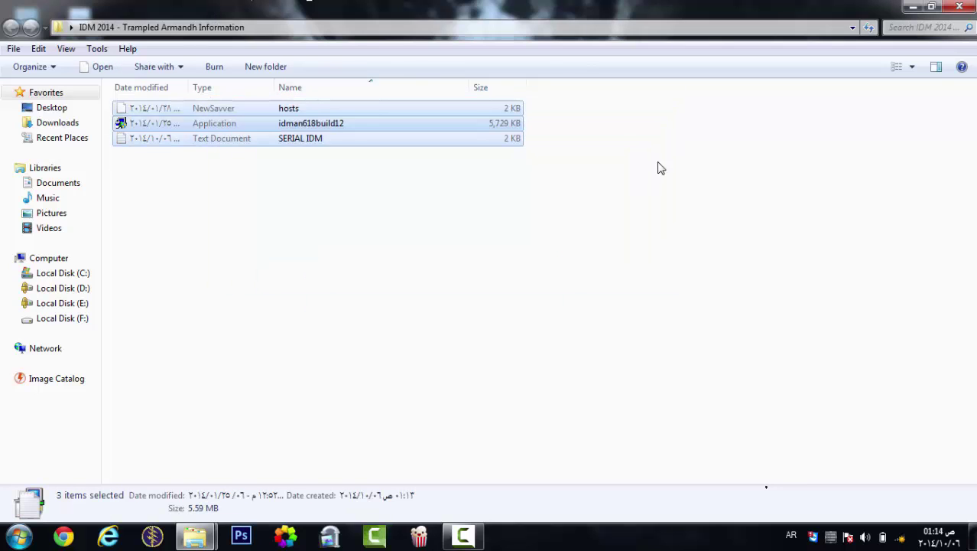
drag(658, 163, 199, 69)
drag(726, 233, 220, 98)
click(572, 287)
drag(626, 268, 462, 113)
drag(641, 197, 336, 86)
click(238, 256)
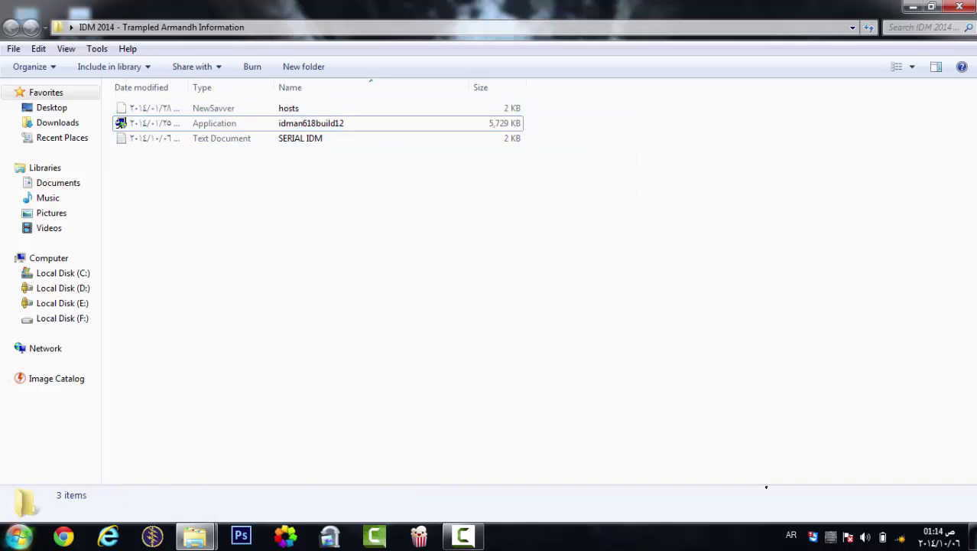
- Launch Internet Download Manager, dismiss its registration notice and cancel the registration form
key(super)
click(98, 200)
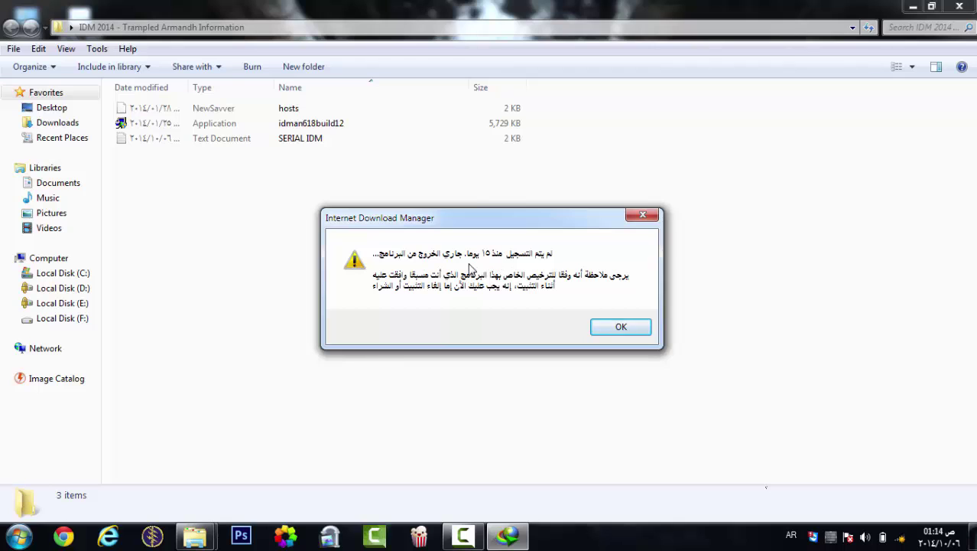
click(616, 328)
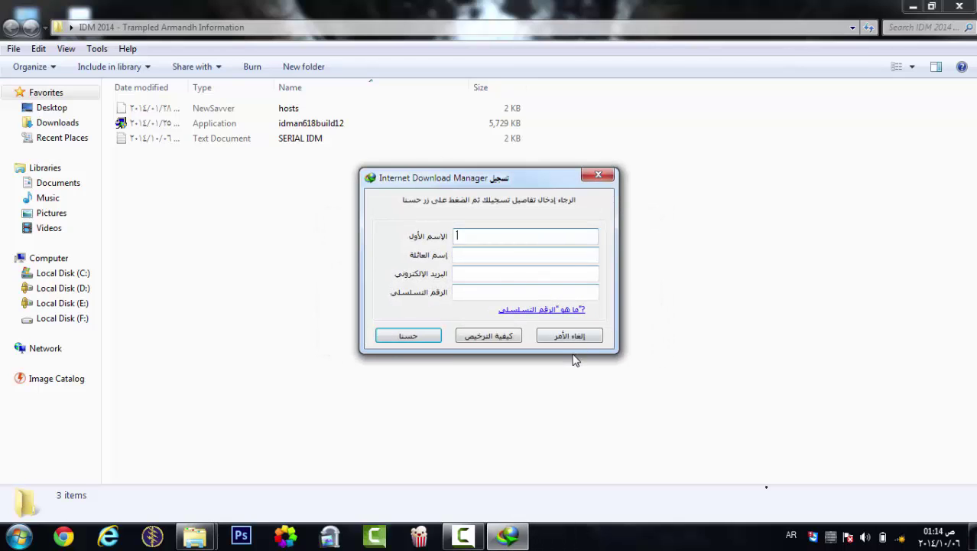
click(568, 339)
key(ctrl+a)
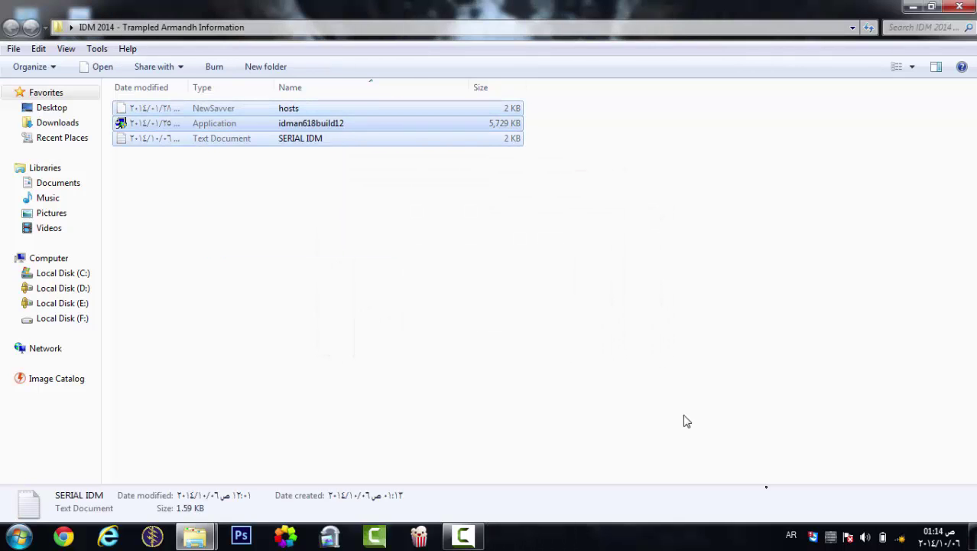
click(900, 541)
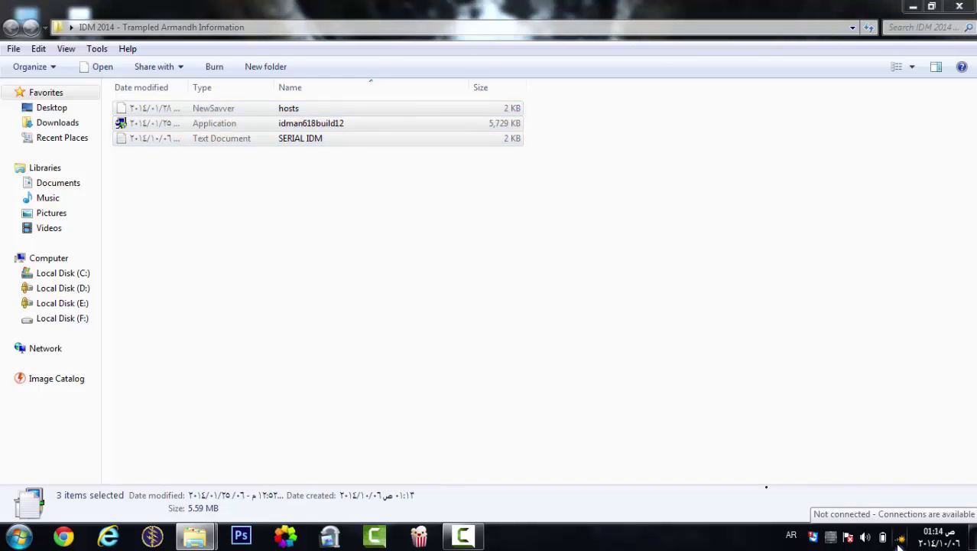
click(392, 383)
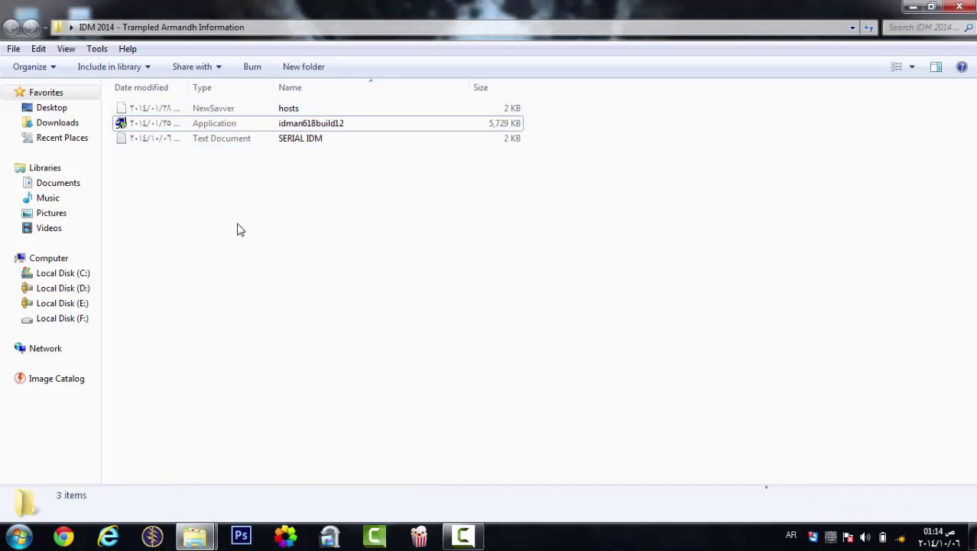
drag(251, 222, 160, 76)
drag(585, 223, 115, 69)
drag(539, 200, 200, 71)
drag(504, 185, 197, 135)
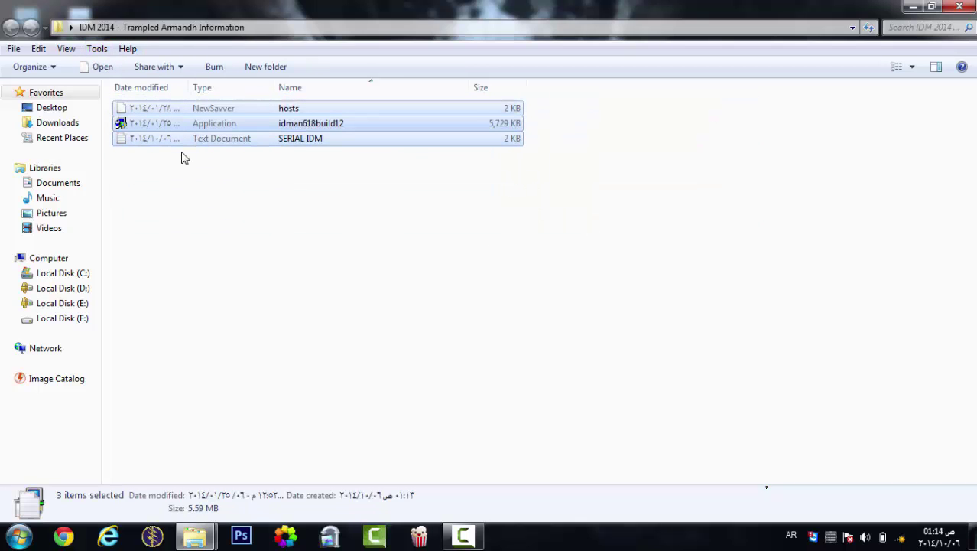
- Open the SERIAL IDM text file, copy the path c:\windows\system32\drivers\etc from it and close the file
double_click(172, 140)
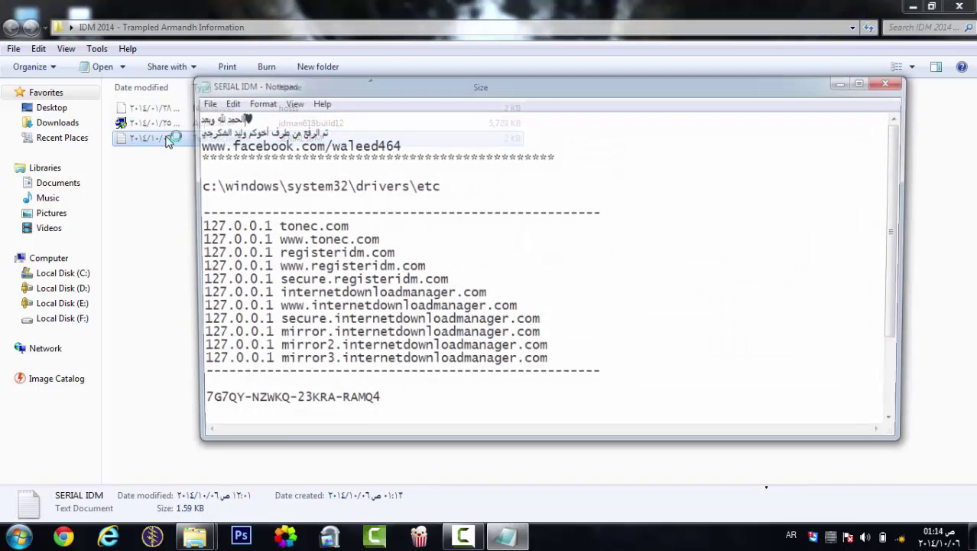
mouse_move(192, 185)
mouse_down()
mouse_move(374, 185)
mouse_move(192, 187)
mouse_up()
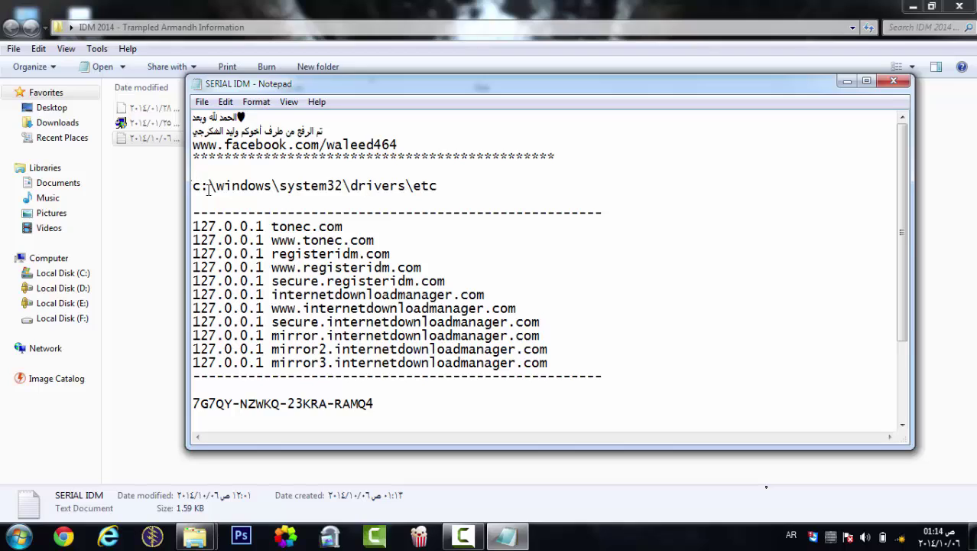
drag(450, 189, 409, 180)
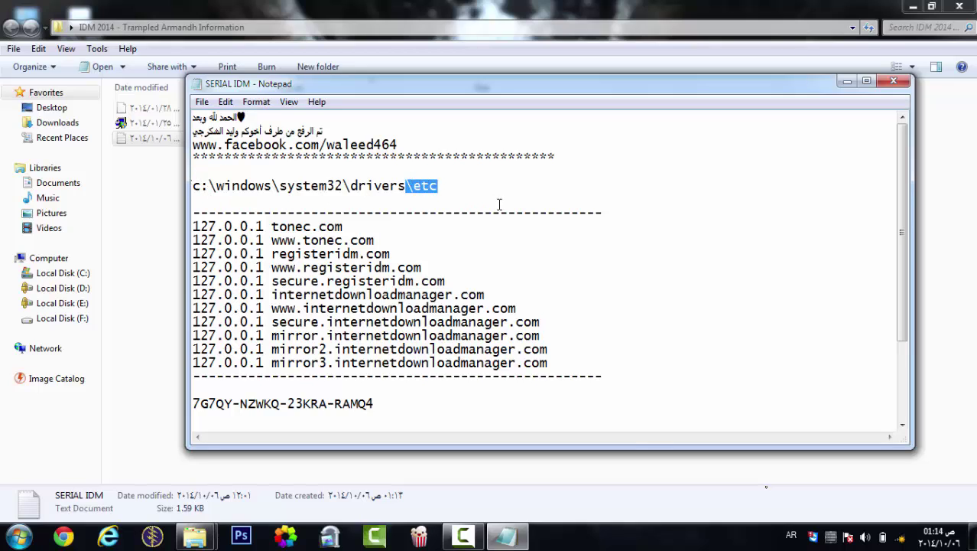
drag(473, 188, 191, 186)
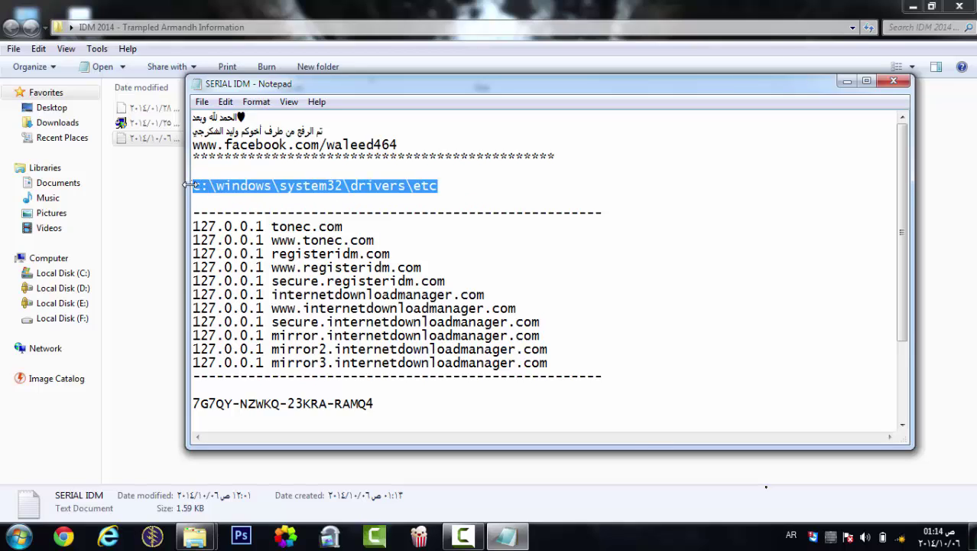
right_click(195, 185)
click(241, 229)
click(893, 82)
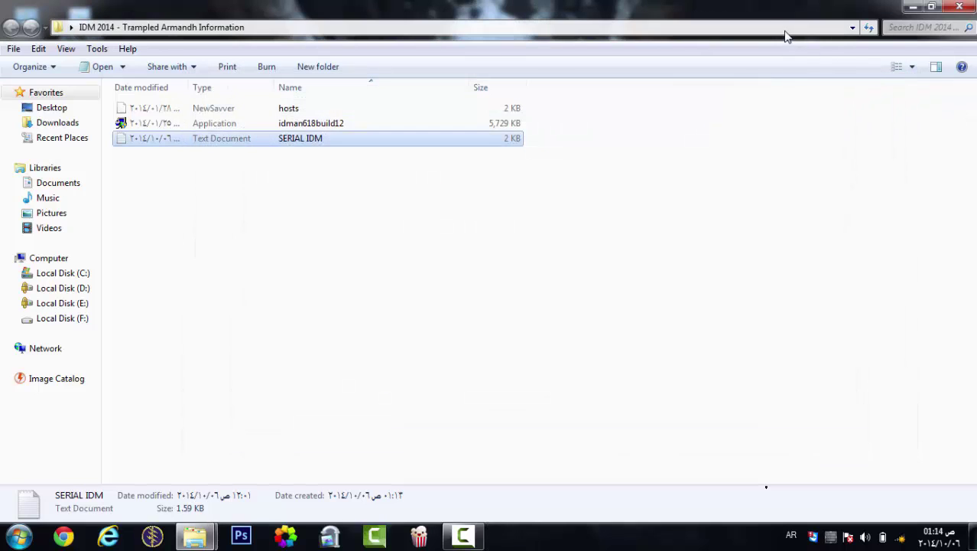
- Go to the copied path c:\windows\system32\drivers\etc in the folder window
click(786, 29)
right_click(785, 29)
click(819, 92)
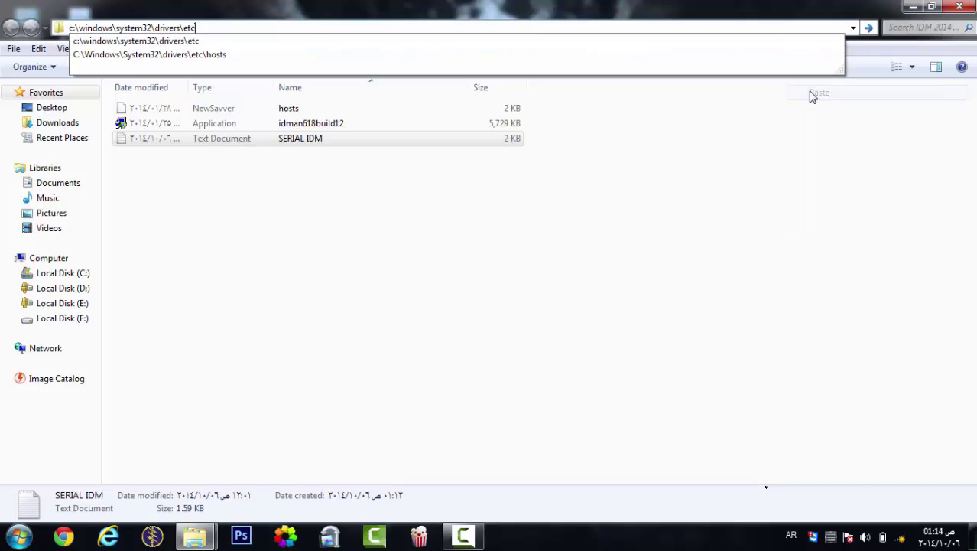
key(Return)
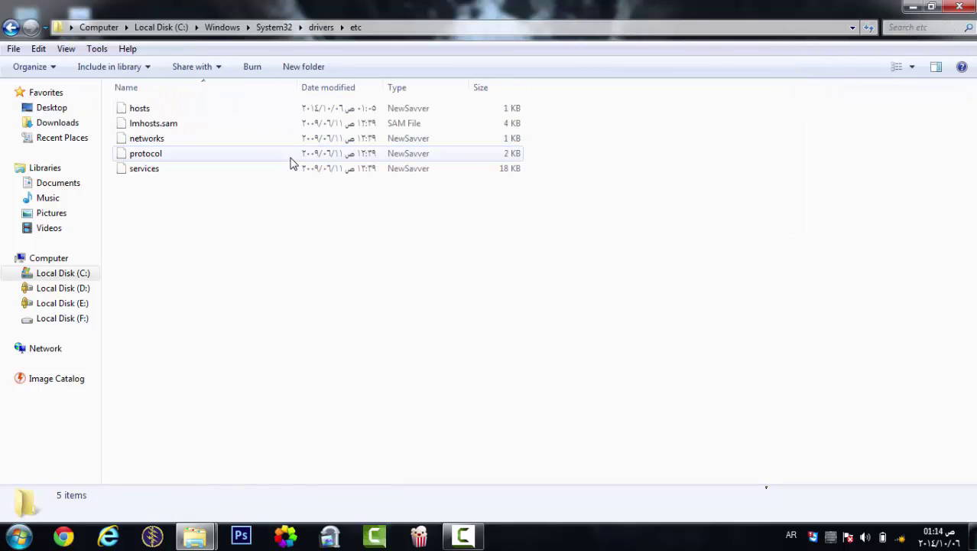
- Close the duplicate, smaller etc folder window and keep the maximized one open
drag(253, 285, 238, 107)
click(205, 540)
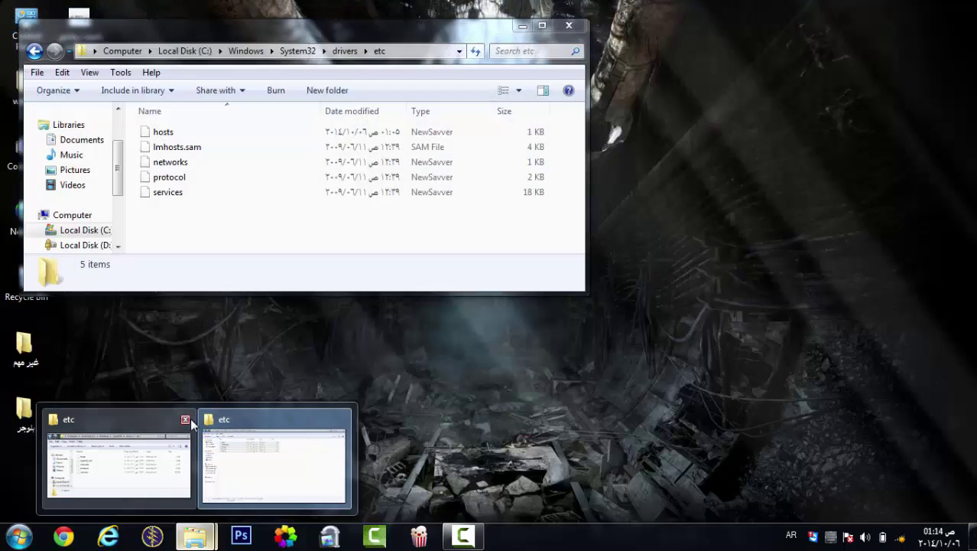
click(187, 419)
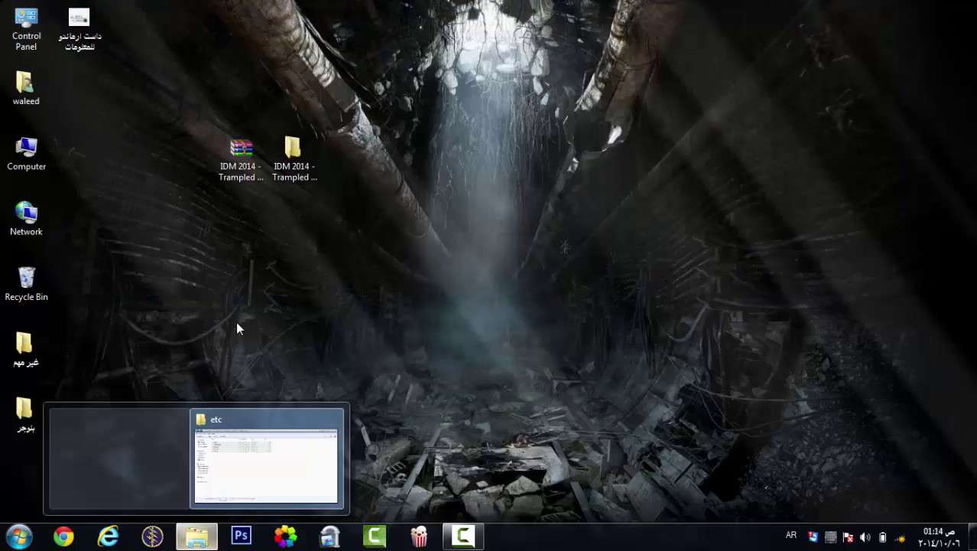
click(283, 230)
drag(271, 343, 248, 88)
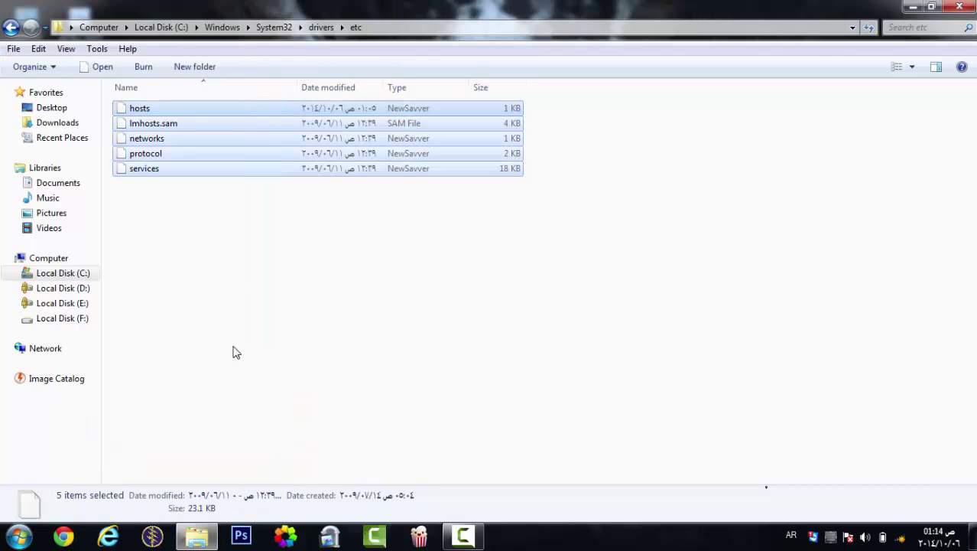
drag(234, 342, 237, 81)
drag(267, 380, 267, 78)
- Restore the etc window to a smaller size and move the hosts file to the desktop with administrator permission
drag(327, 3, 338, 49)
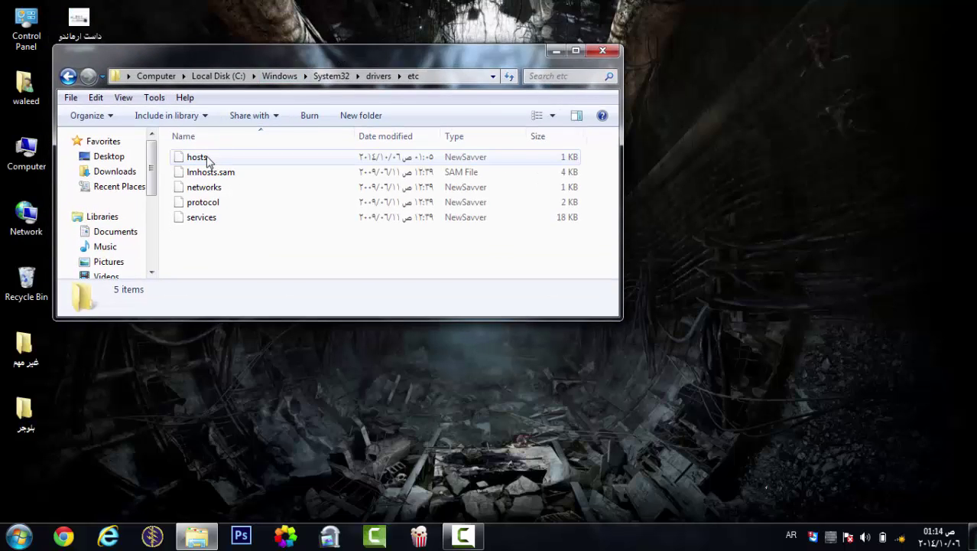
drag(208, 160, 755, 192)
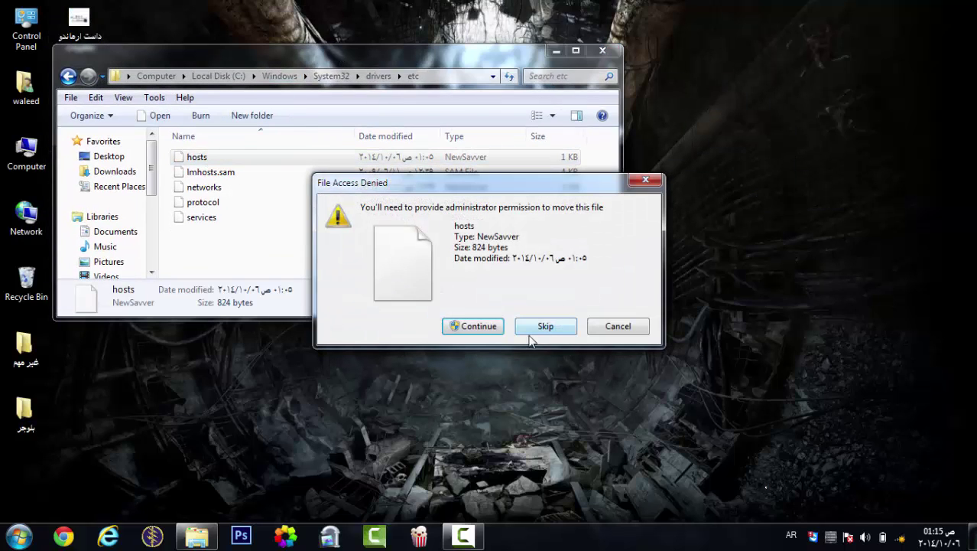
click(478, 326)
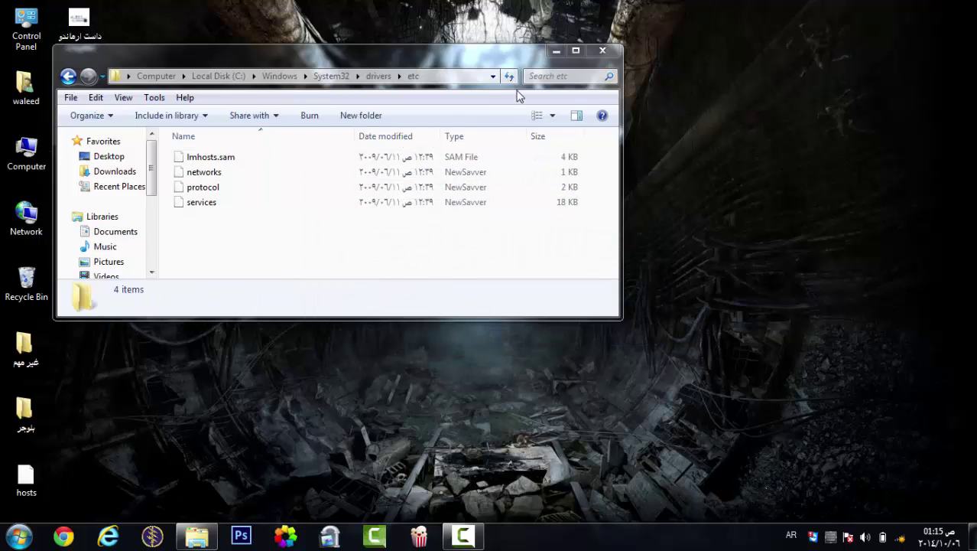
- Minimize the etc folder window and reposition the hosts file in the empty area of the desktop
click(556, 52)
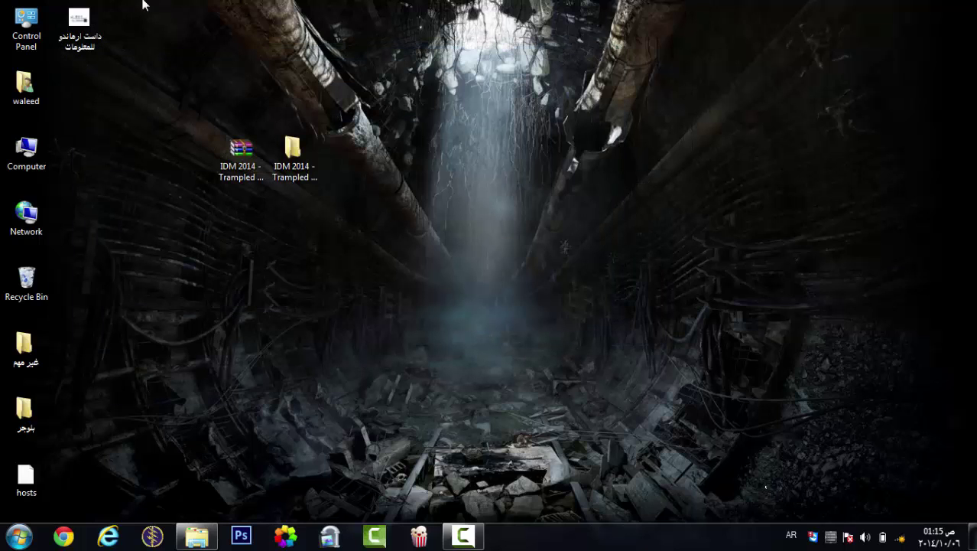
drag(26, 476, 799, 176)
drag(835, 95, 674, 250)
drag(893, 44, 693, 215)
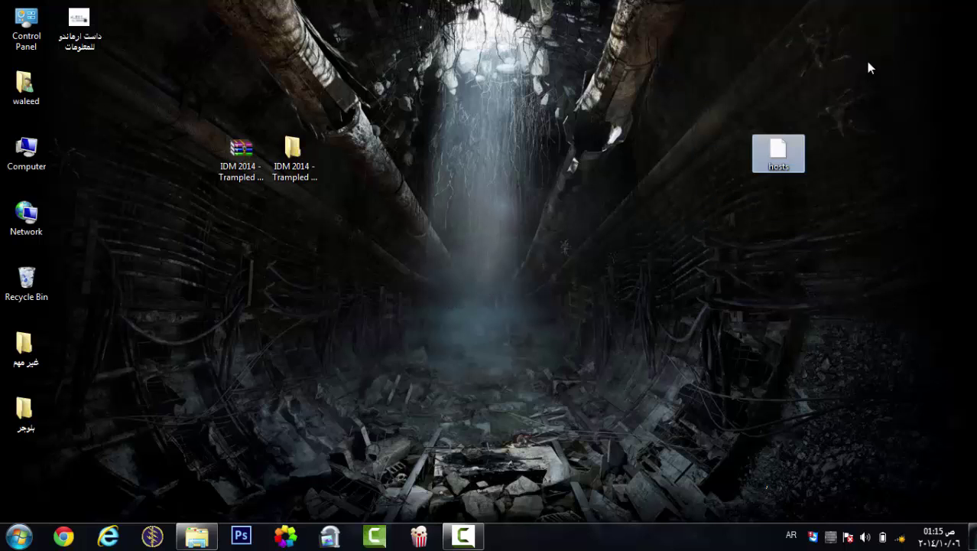
drag(866, 60, 645, 280)
drag(848, 111, 632, 228)
- Create a new text document on the desktop with its default name and open it in Notepad
right_click(632, 227)
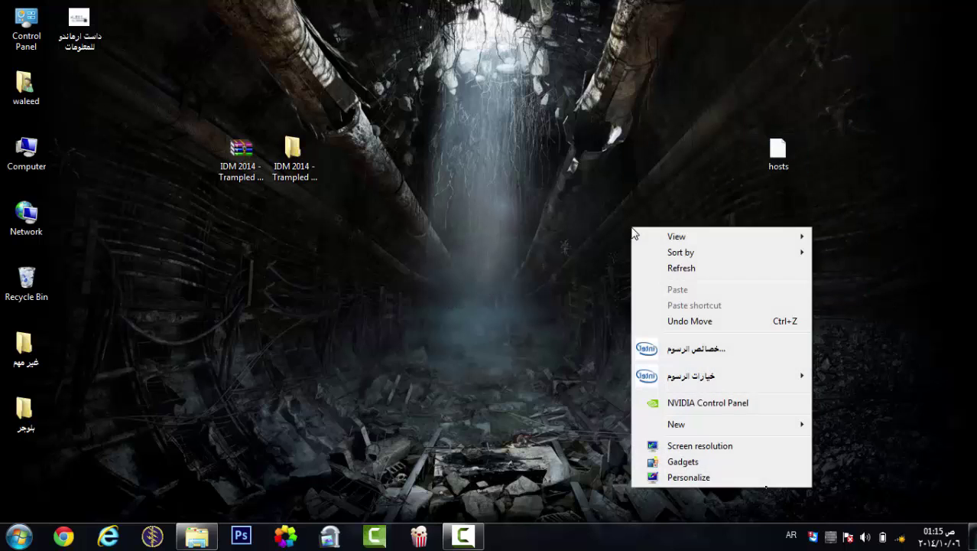
mouse_move(713, 423)
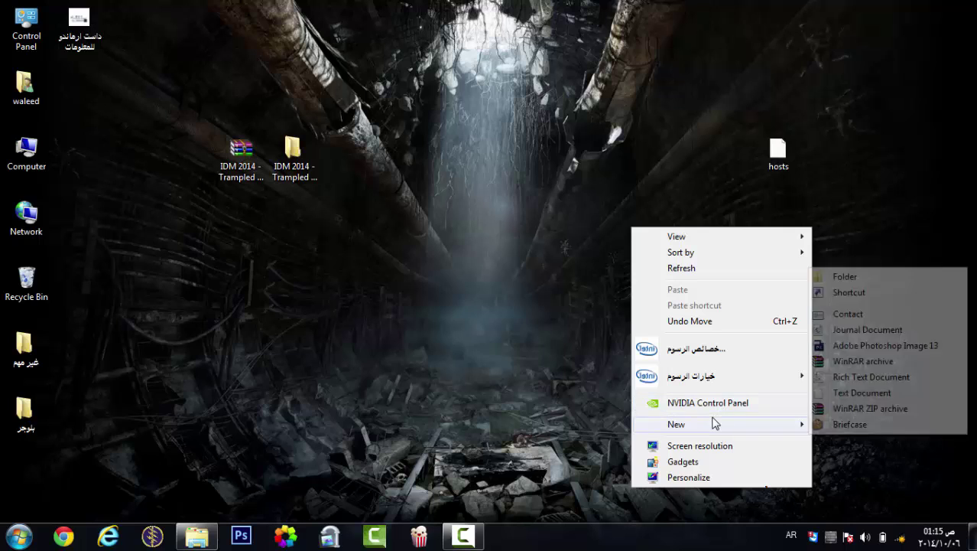
click(833, 392)
key(Return)
key(Return)
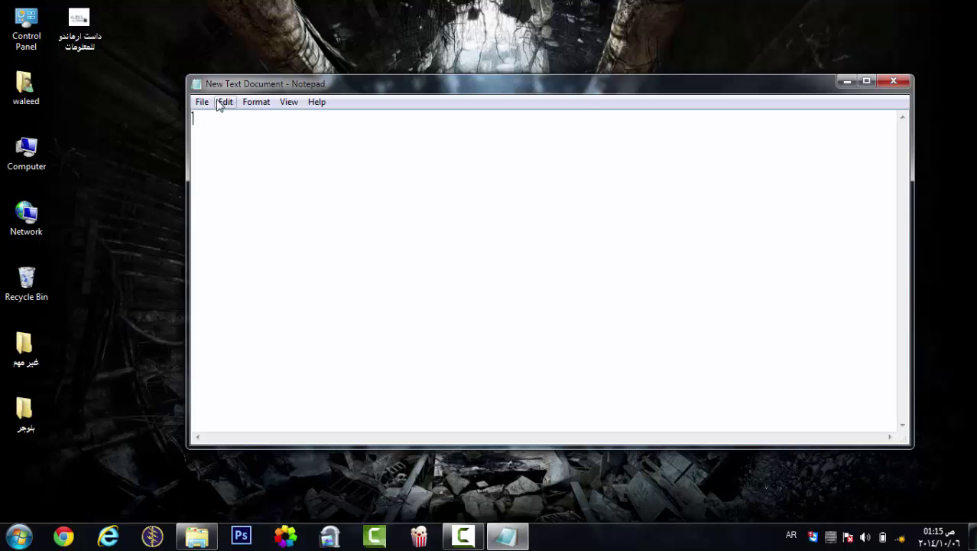
- Open the hosts file from the Desktop in Notepad, with the file type filter set to All Files
click(201, 102)
click(233, 133)
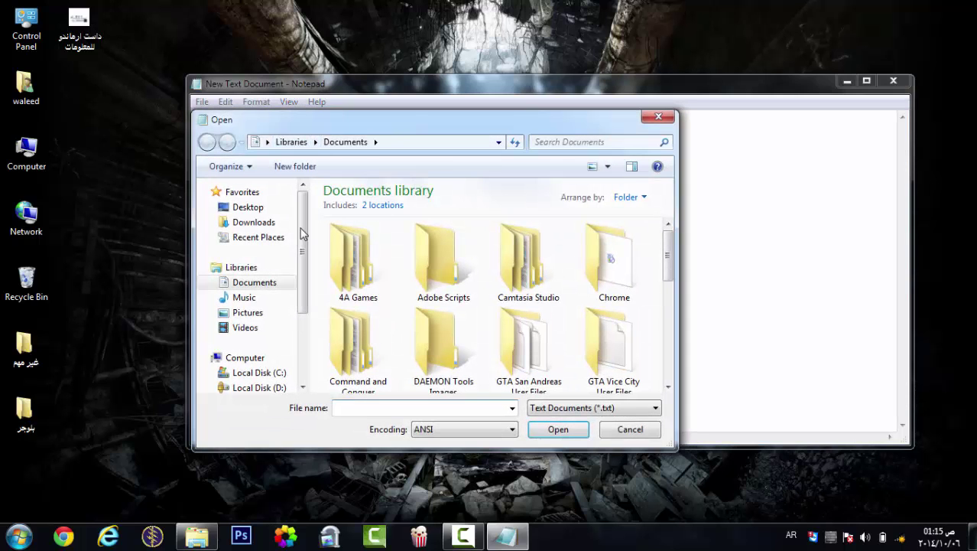
click(246, 207)
click(633, 411)
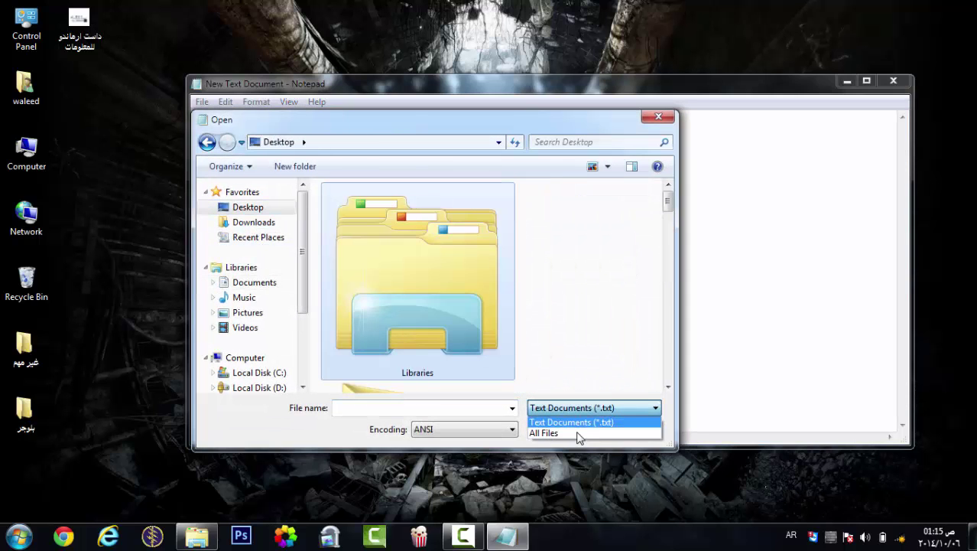
click(573, 433)
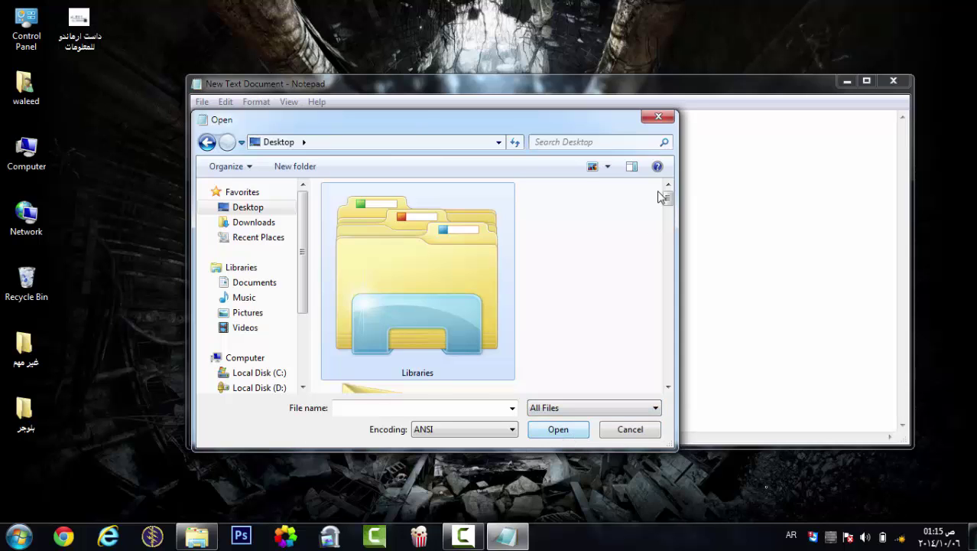
drag(666, 197, 670, 331)
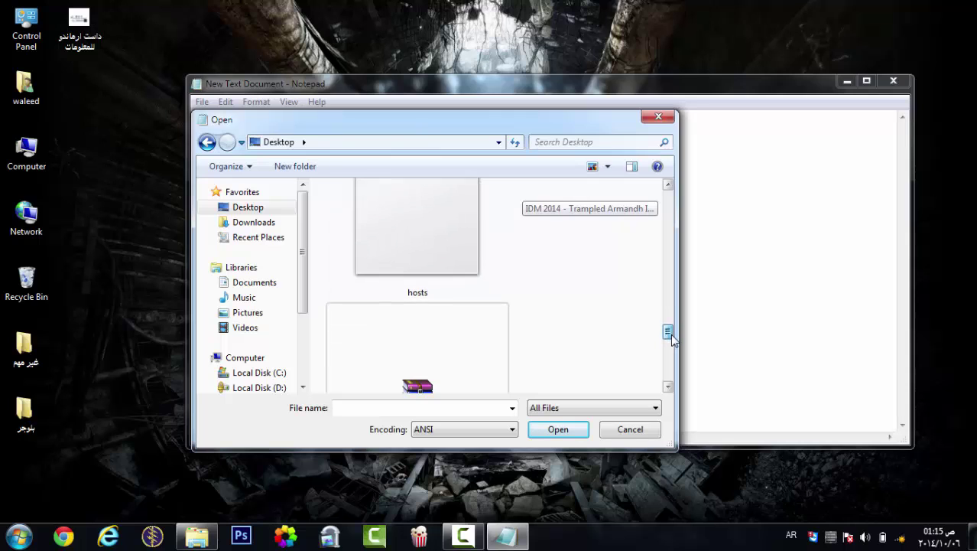
click(396, 231)
double_click(395, 241)
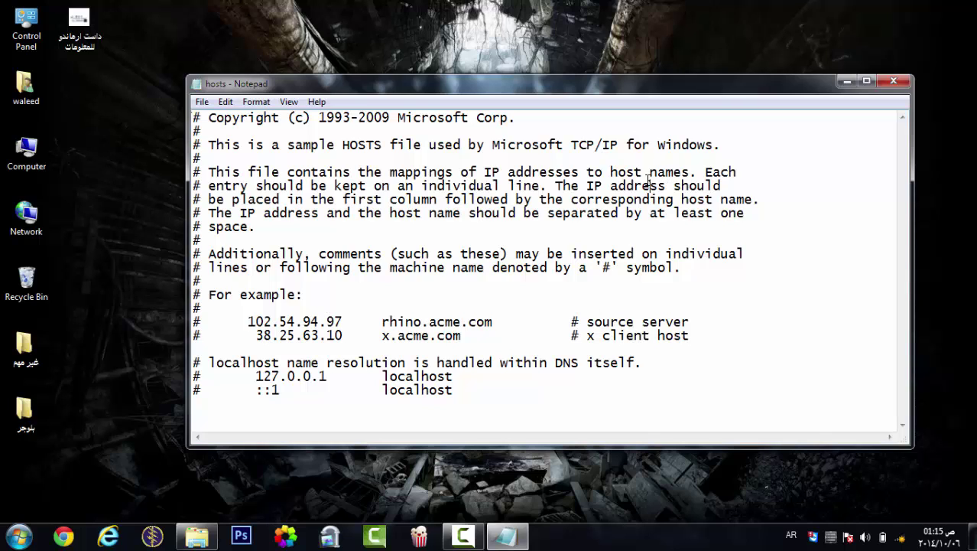
- Set the Notepad font size to 8 for the hosts file, keeping Lucida Console Regular
key(ctrl+a)
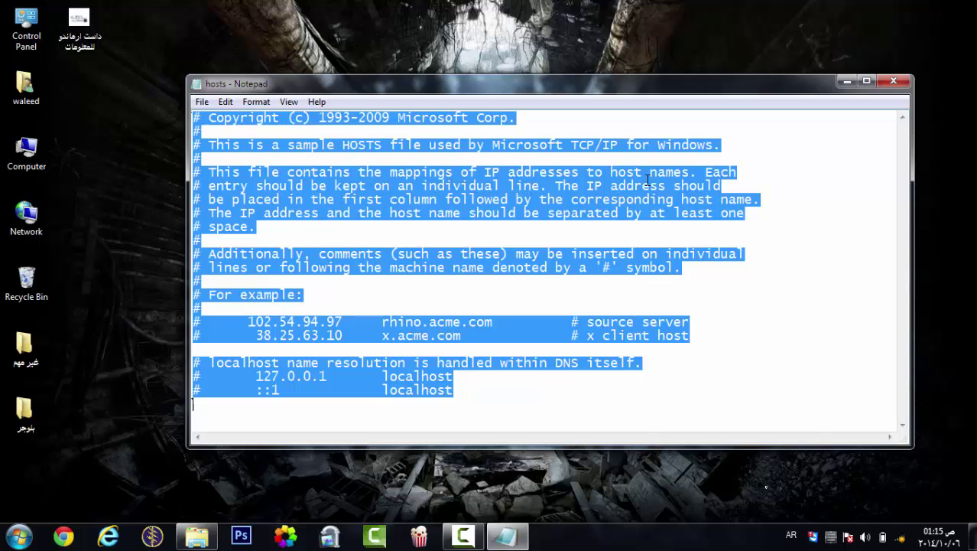
click(256, 102)
click(260, 134)
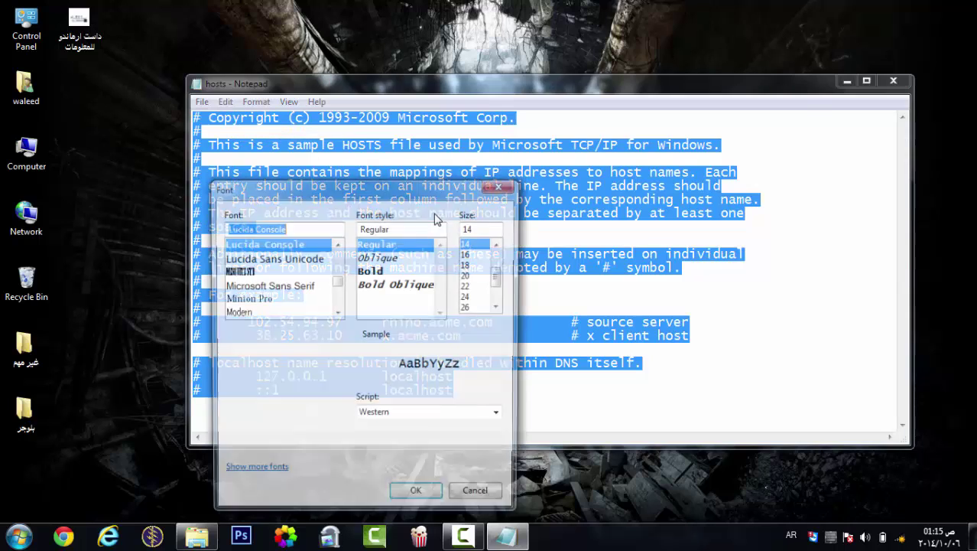
scroll(482, 275, up, 2)
click(466, 243)
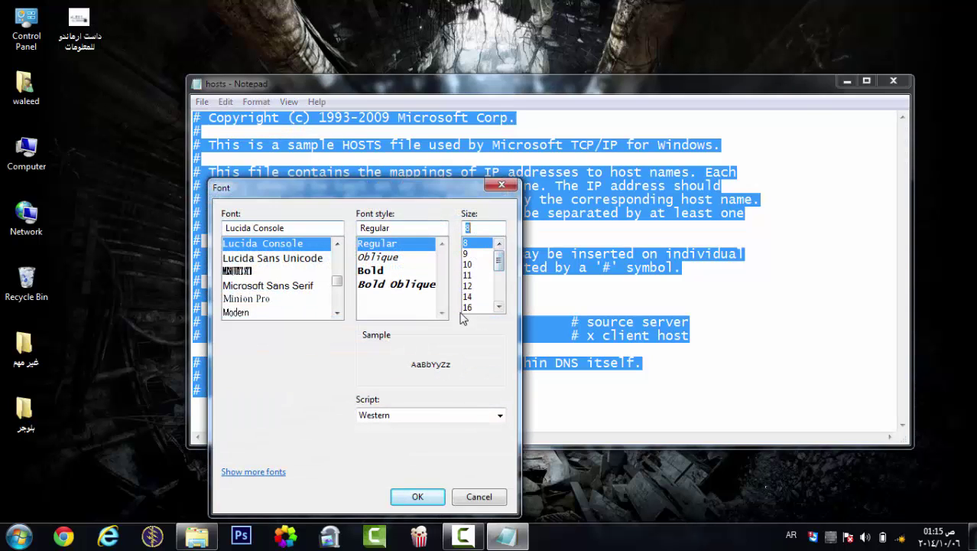
click(398, 497)
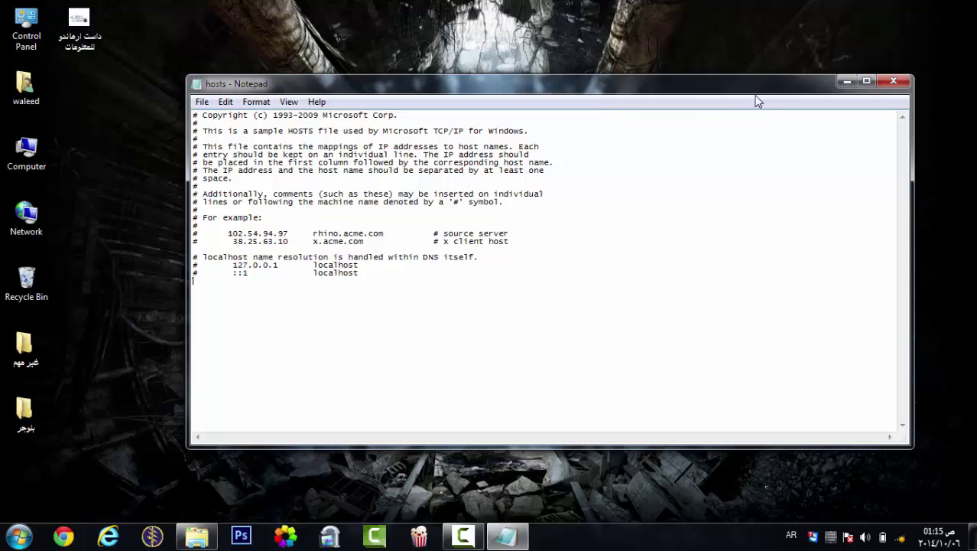
- Copy the 127.0.0.1 entries, from tonec.com through mirror3.internetdownloadmanager.com, from the SERIAL IDM file in the IDM 2014 desktop folder
drag(757, 96, 943, 268)
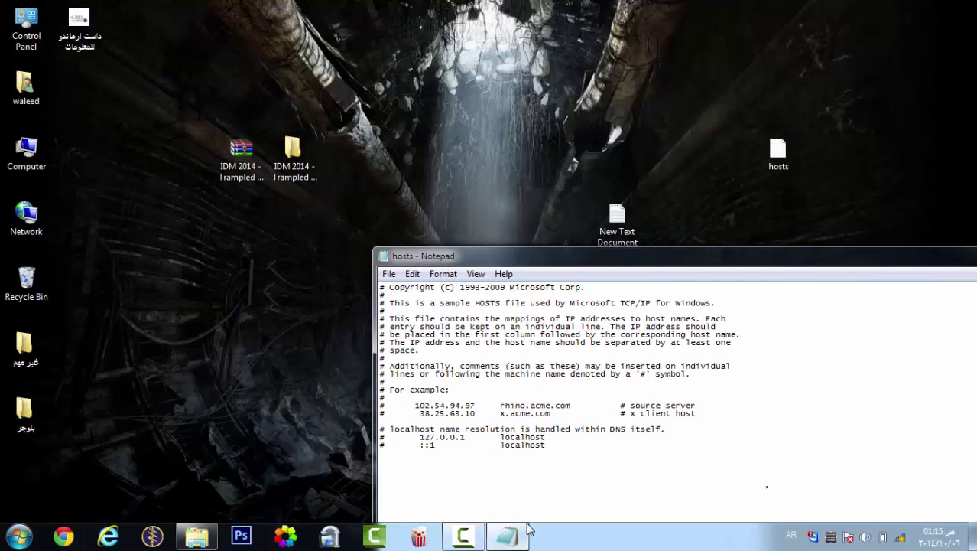
double_click(293, 157)
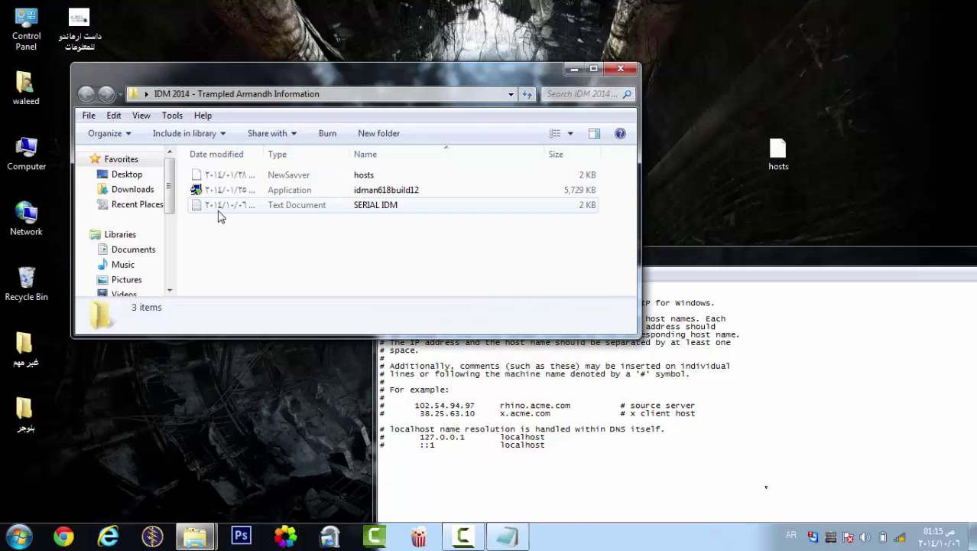
double_click(215, 207)
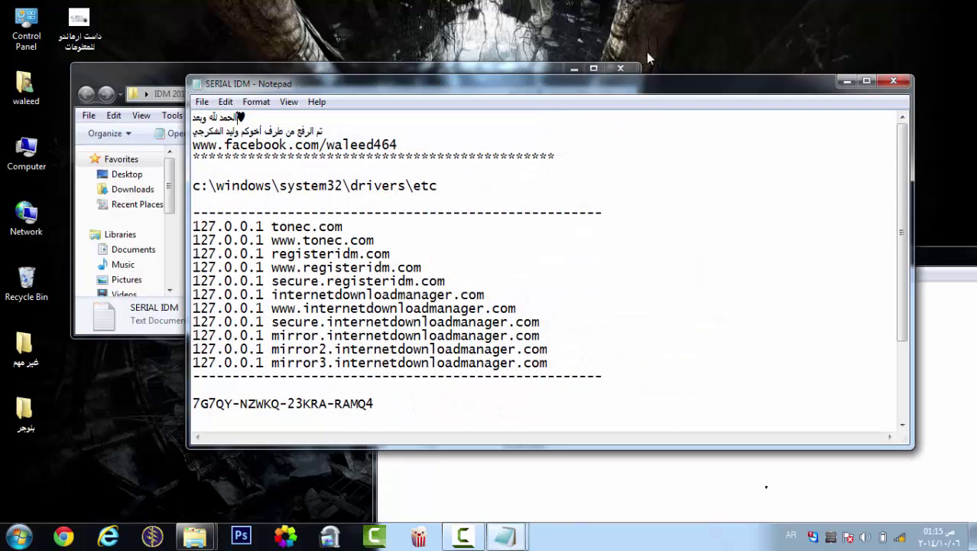
click(621, 69)
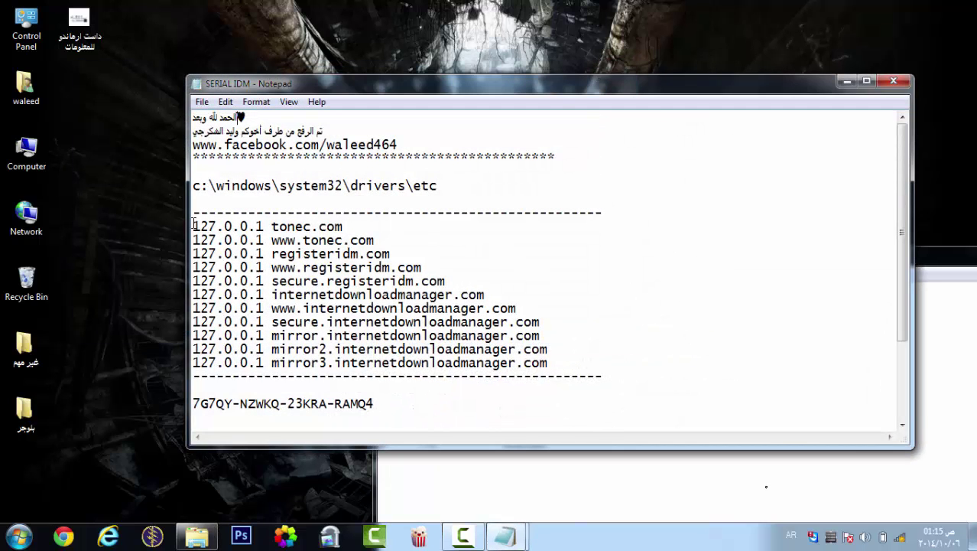
drag(193, 225, 560, 362)
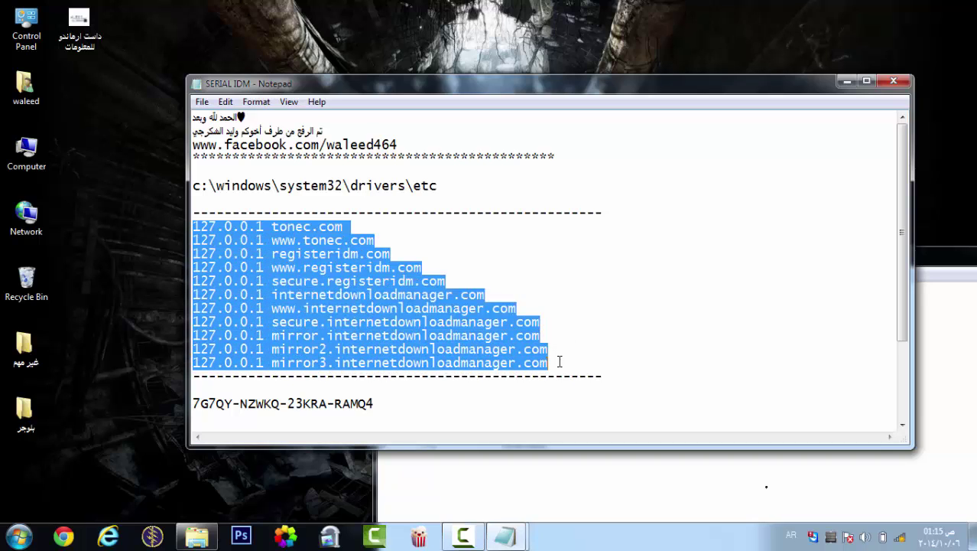
right_click(516, 361)
click(571, 204)
- Close the SERIAL IDM file and paste the copied entries below the localhost lines in the hosts file
click(893, 80)
drag(799, 260, 721, 139)
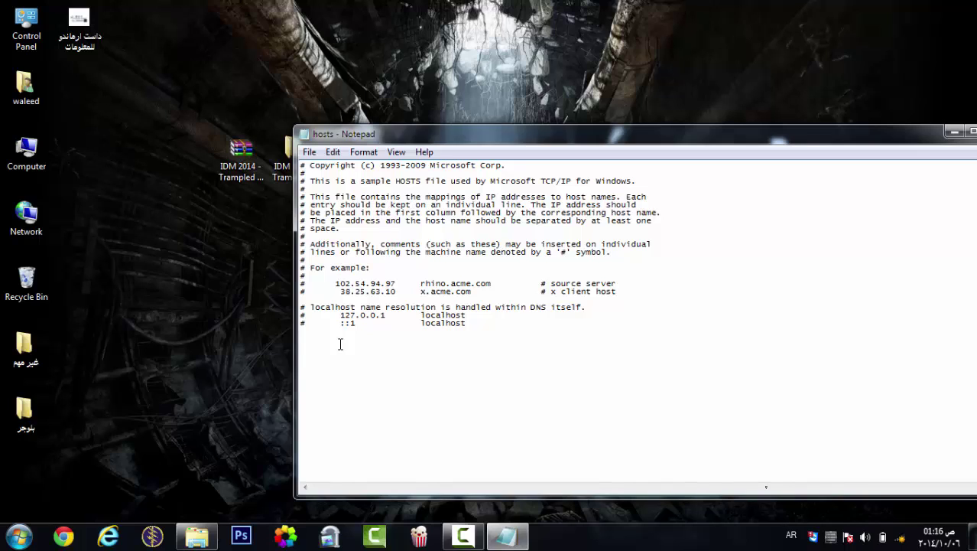
key(ctrl+v)
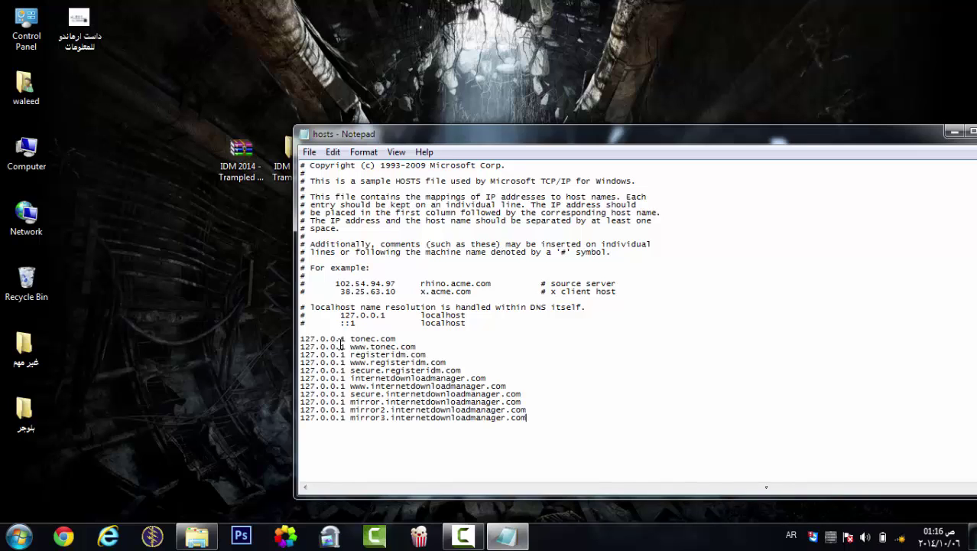
- Copy a # in front of the 127.0.0.1 tonec.com line, then close the hosts file and save the changes
right_click(302, 323)
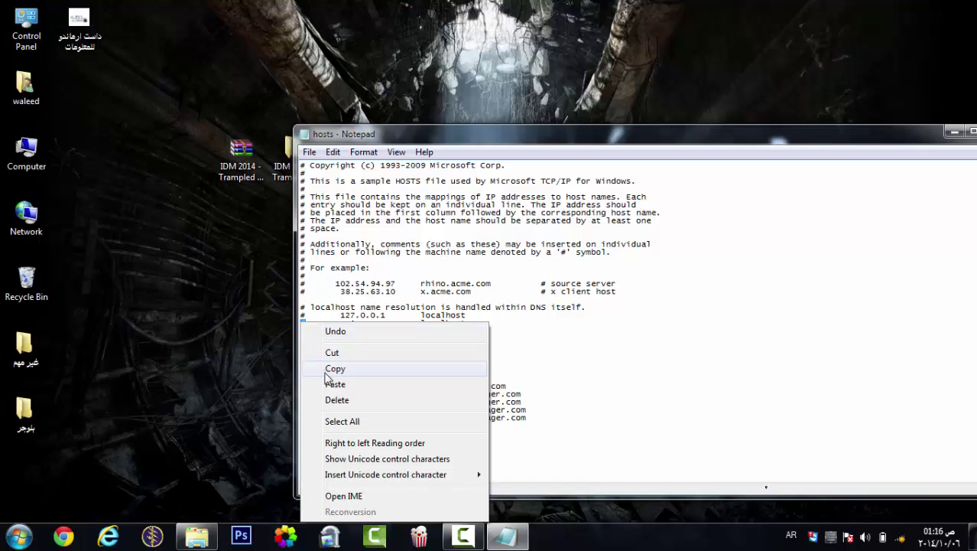
click(329, 369)
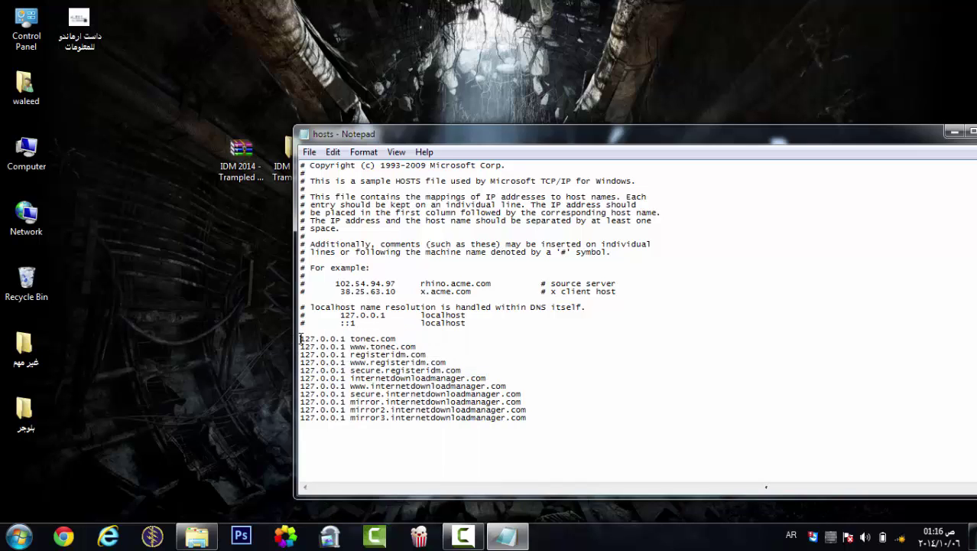
key(ctrl+v)
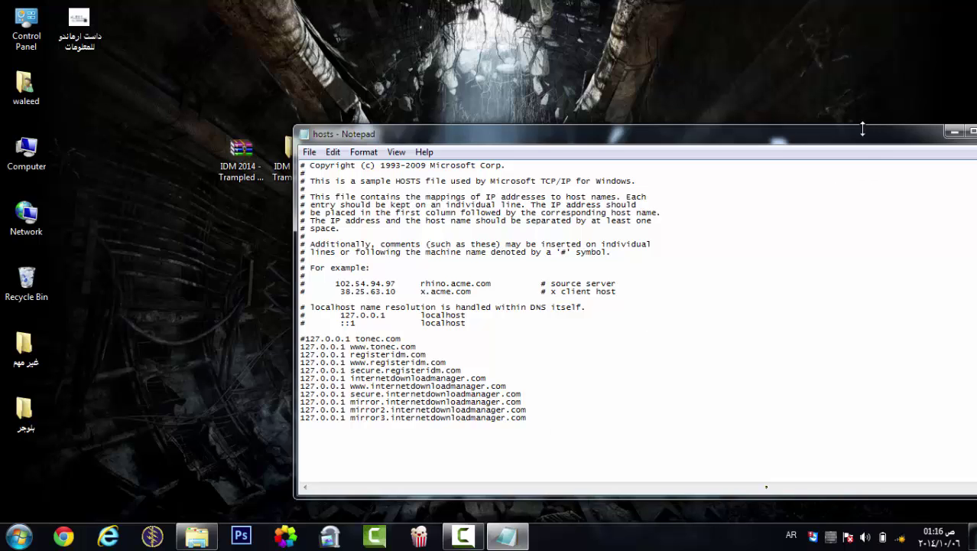
drag(836, 138, 706, 128)
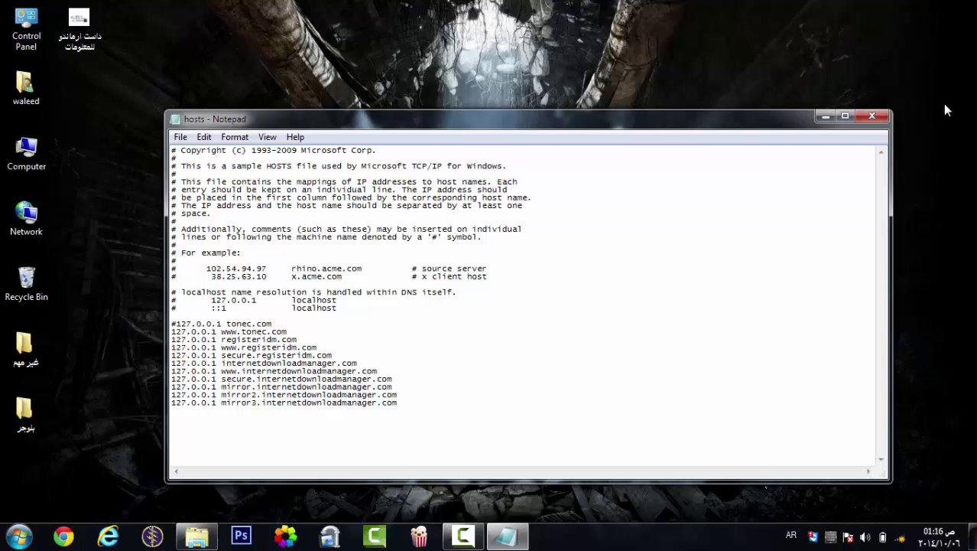
click(872, 116)
click(463, 277)
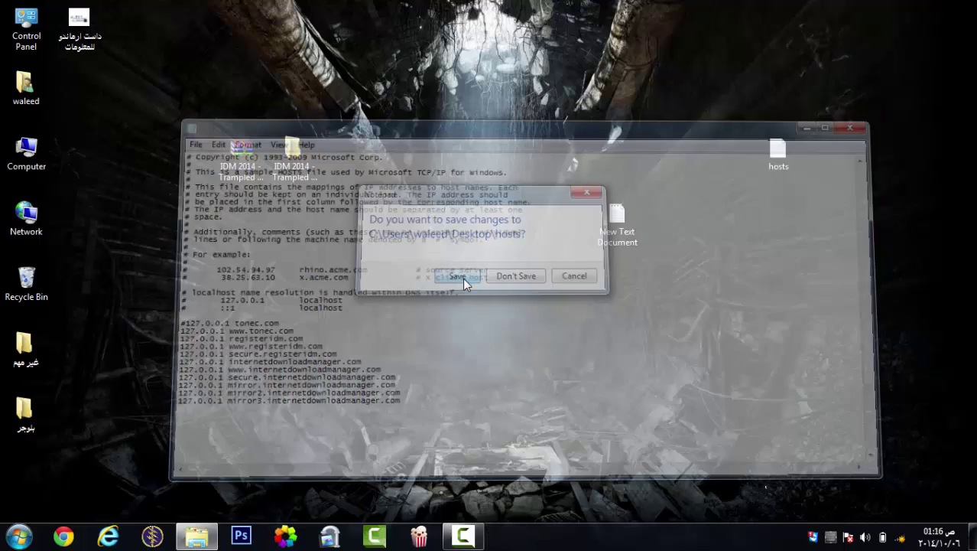
right_click(780, 149)
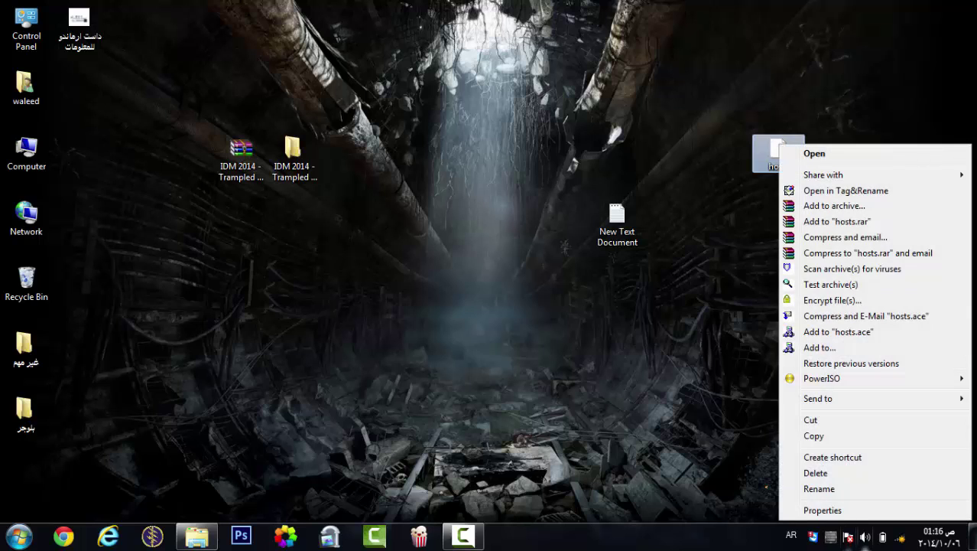
click(663, 306)
click(662, 305)
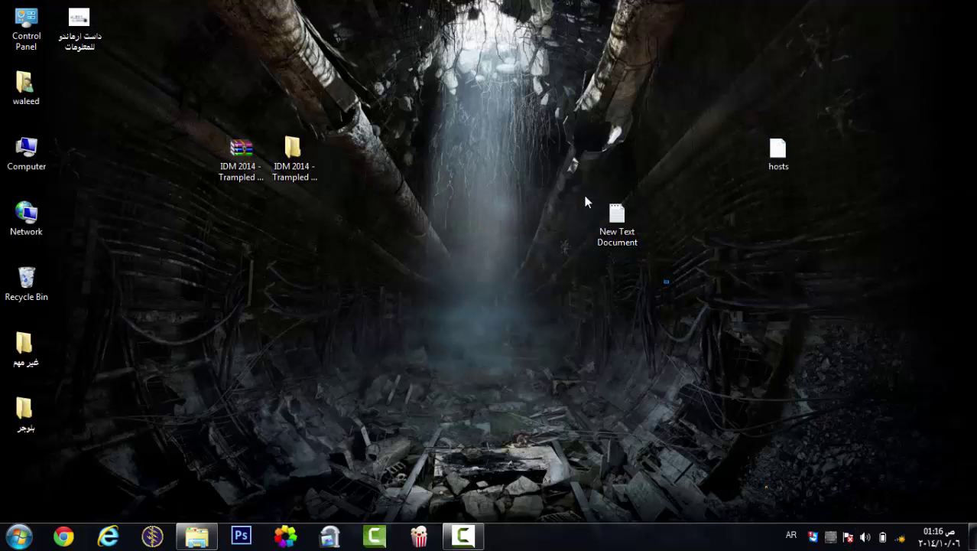
right_click(608, 214)
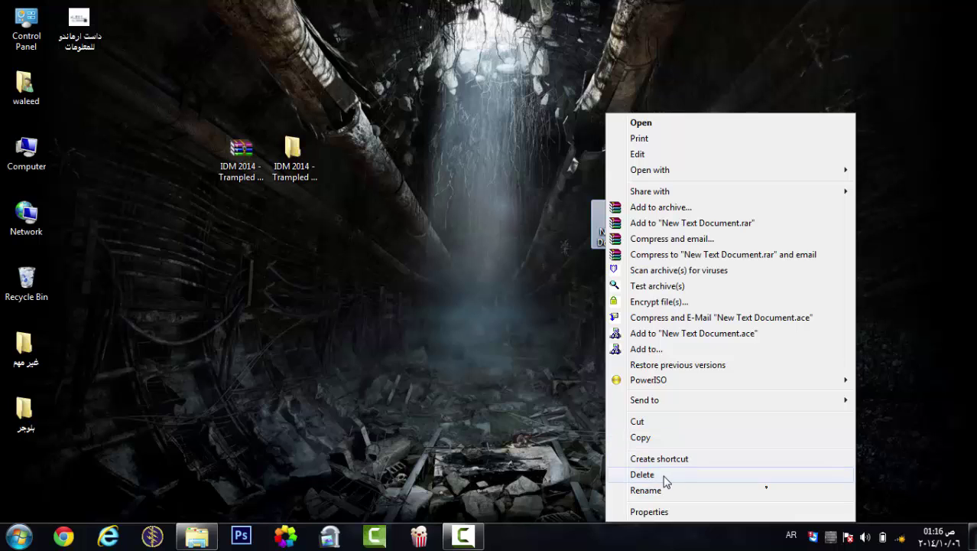
click(643, 474)
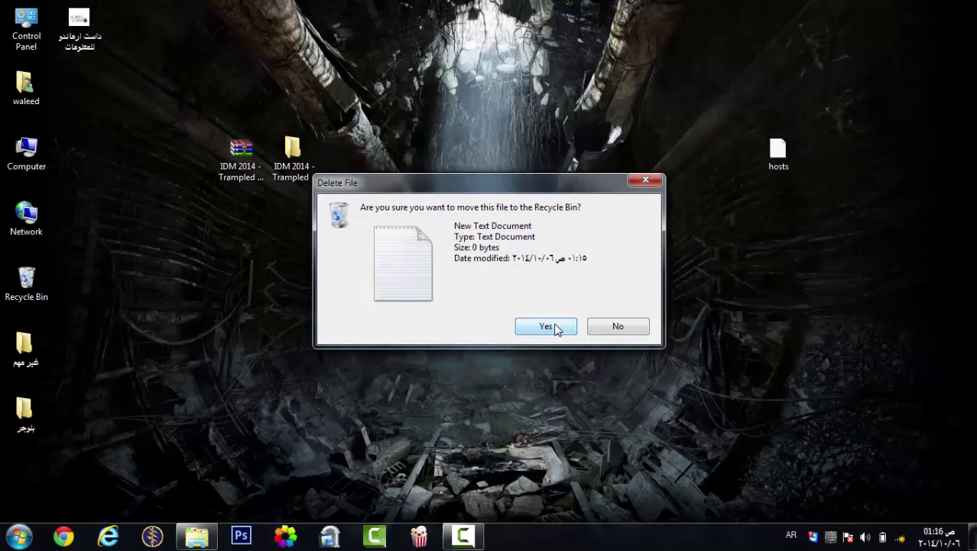
click(601, 327)
- Check the contents of New Text Document, close it, and delete it from the desktop
double_click(609, 243)
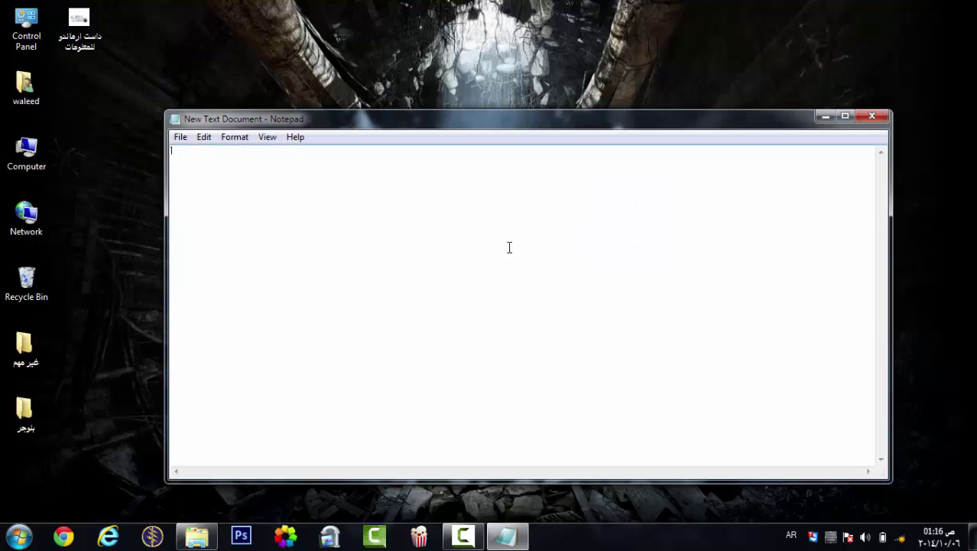
click(869, 117)
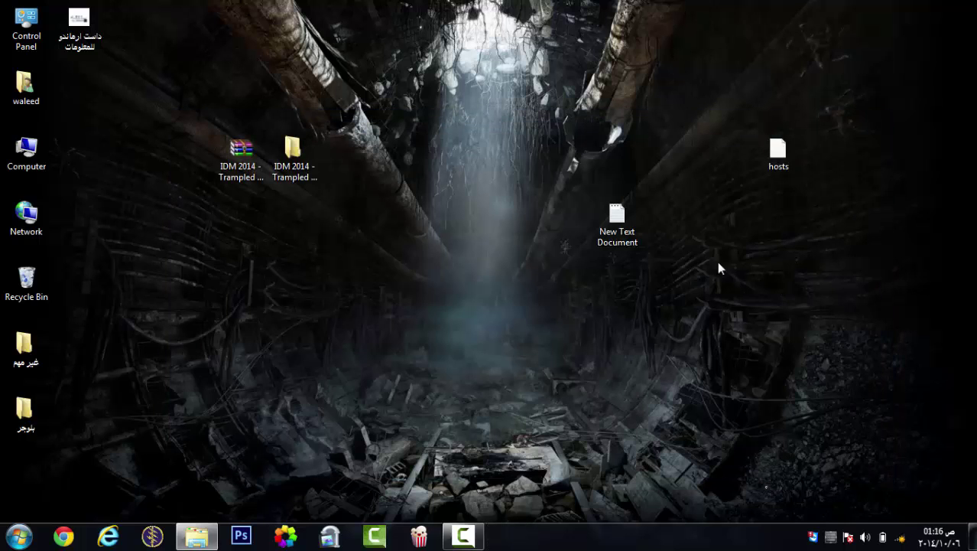
right_click(608, 229)
click(646, 476)
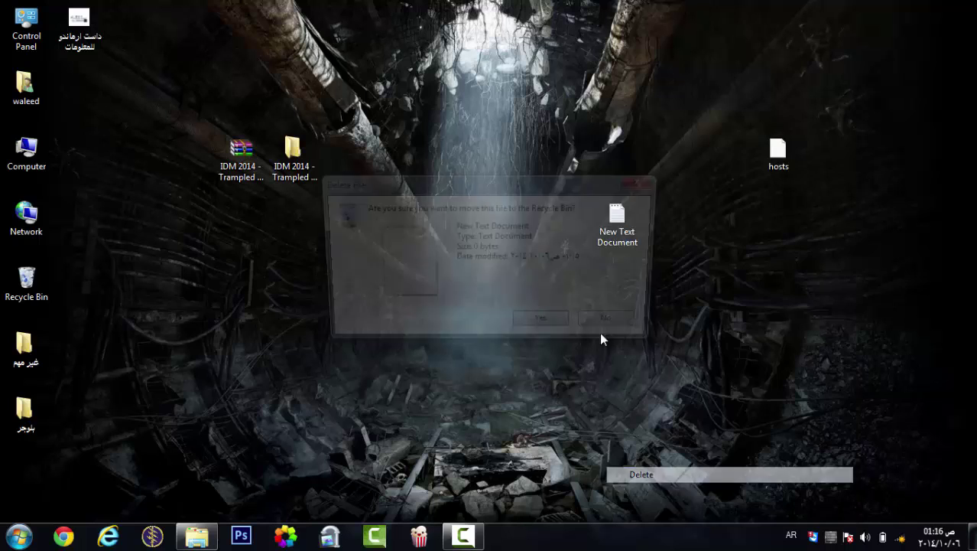
click(542, 329)
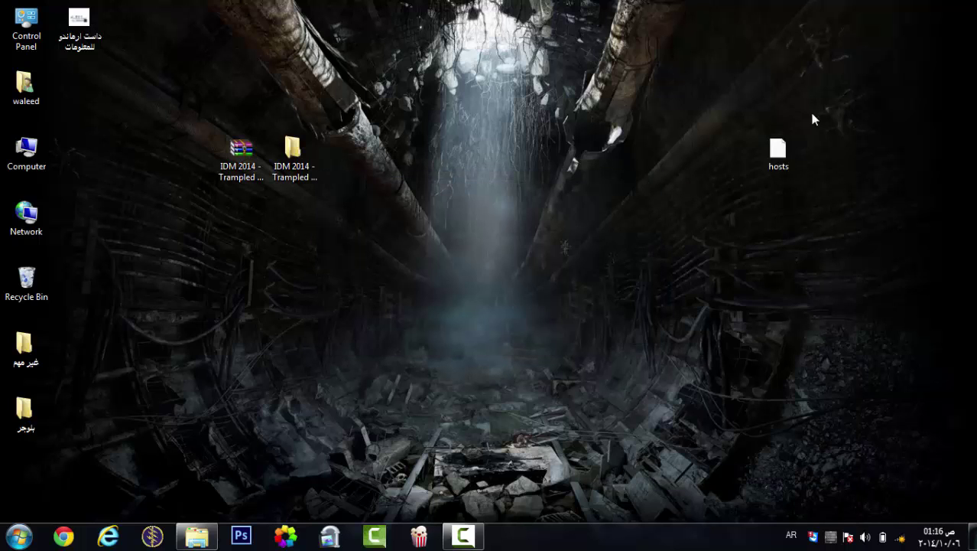
- Enable the Read-only attribute in the properties of the desktop hosts file and apply it
right_click(779, 147)
click(820, 512)
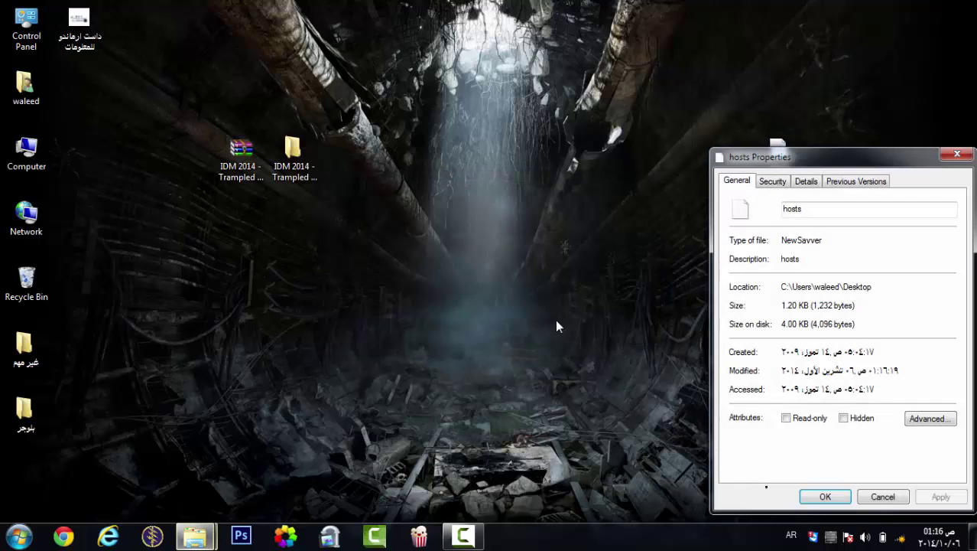
click(786, 418)
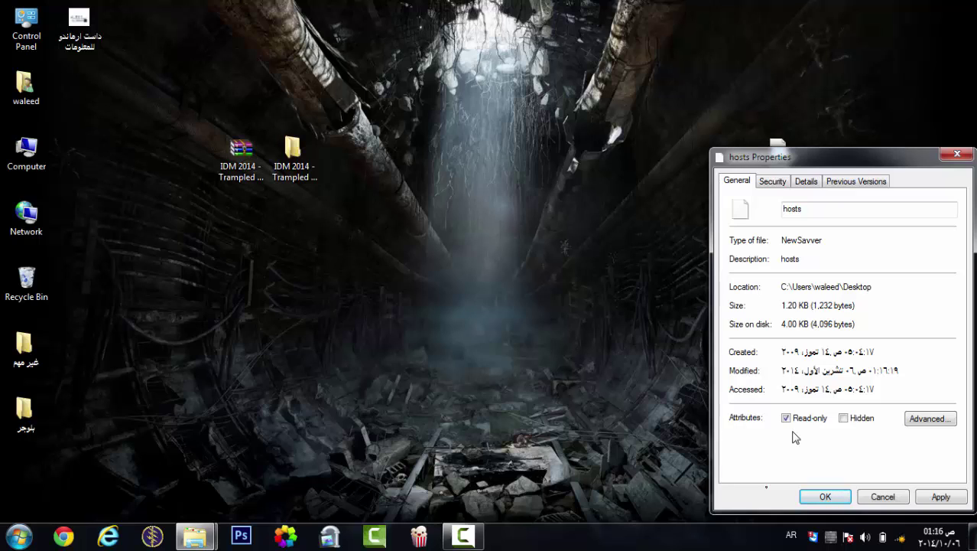
click(816, 501)
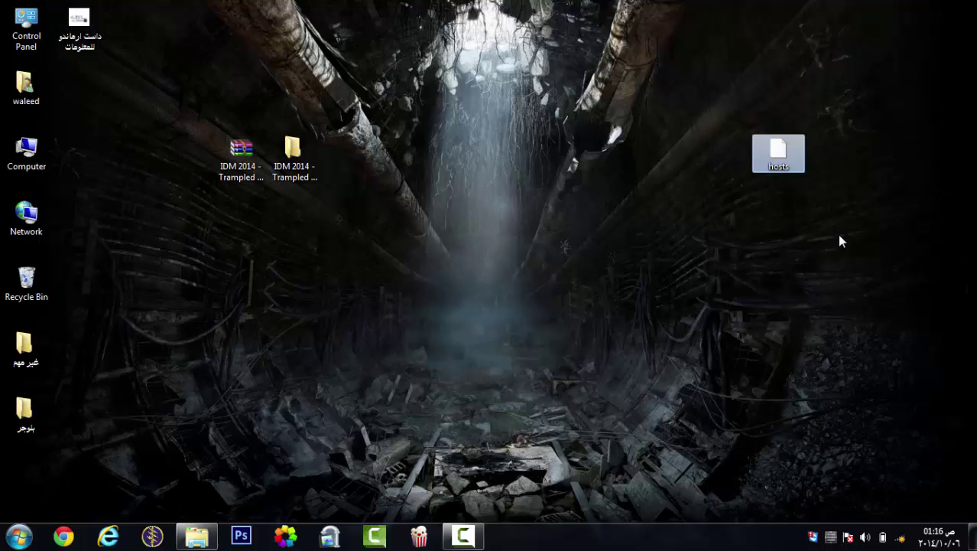
- Move the hosts file from the desktop back into the C:\Windows\System32\drivers\etc folder
right_click(776, 153)
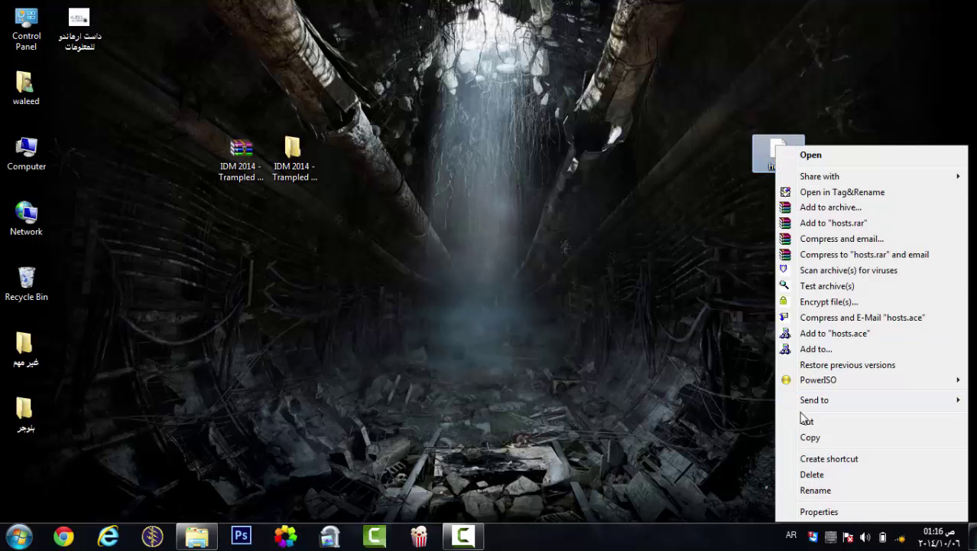
click(783, 421)
click(196, 537)
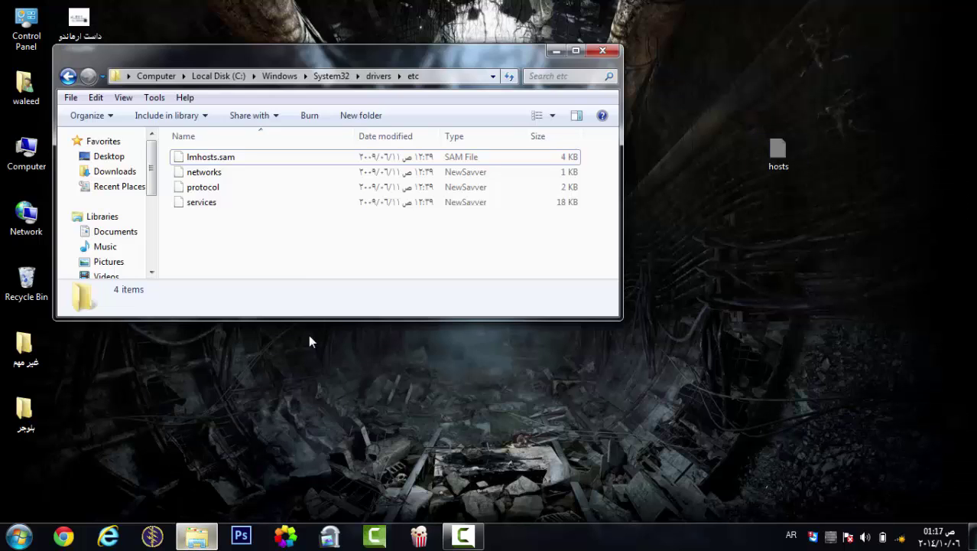
right_click(288, 259)
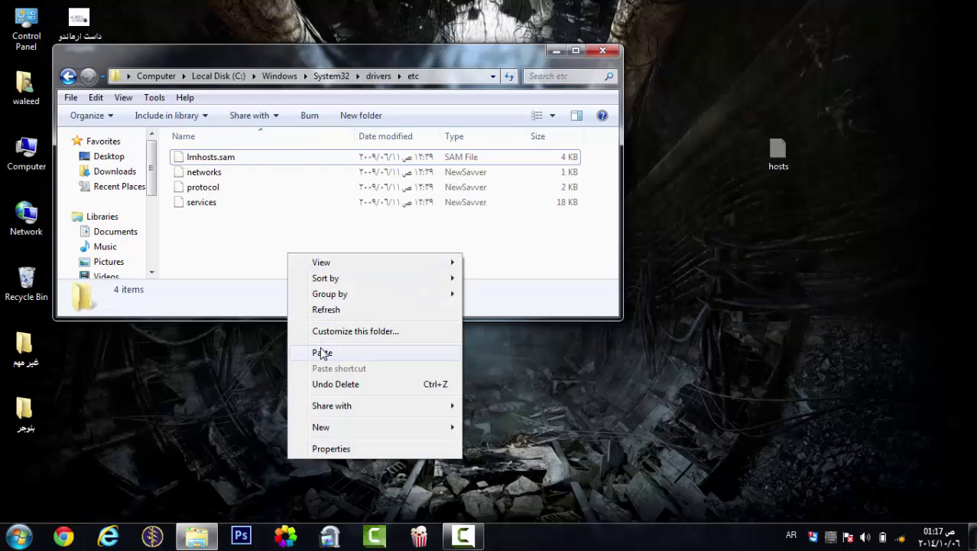
click(323, 350)
click(458, 326)
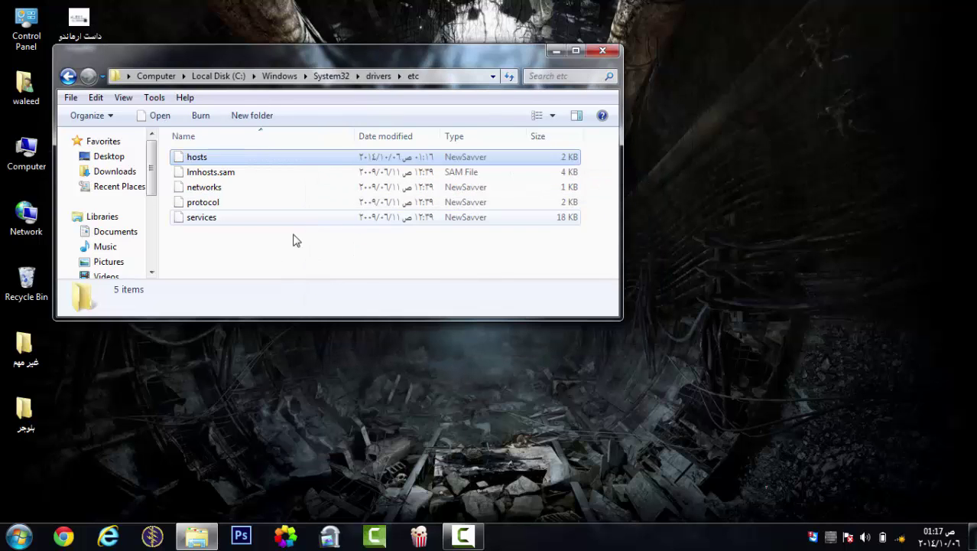
drag(290, 244, 256, 149)
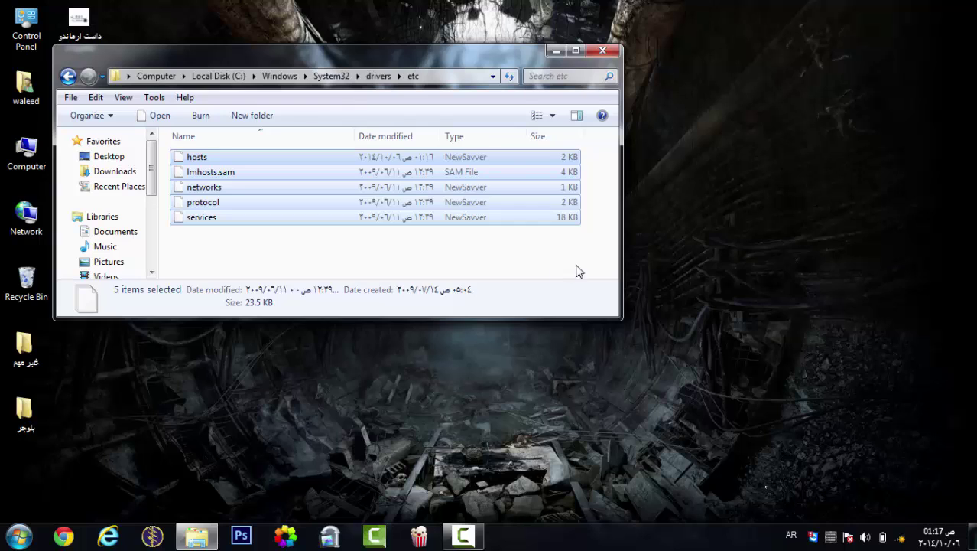
drag(578, 273, 183, 137)
click(577, 232)
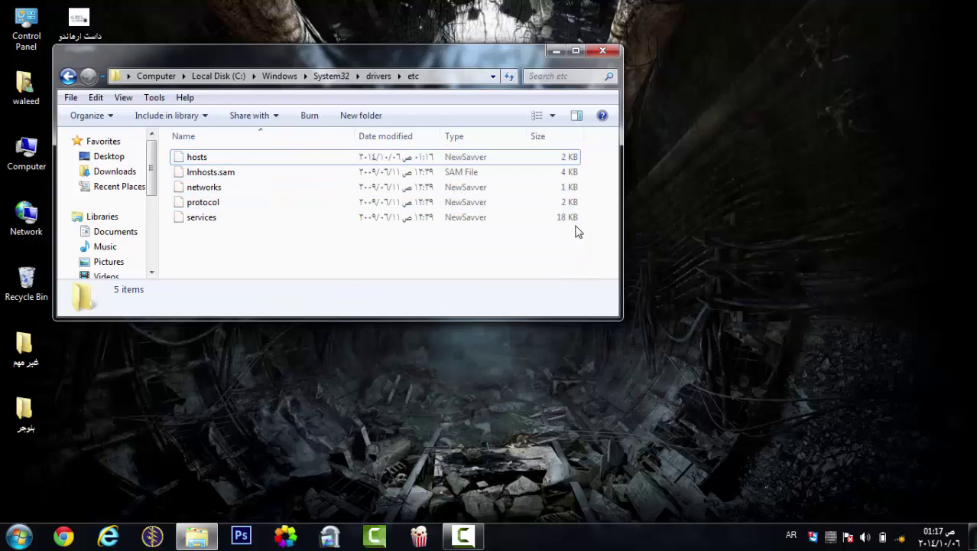
- Close the etc folder window and open the IDM 2014 - Trampled Armandh Information folder from the desktop
click(604, 52)
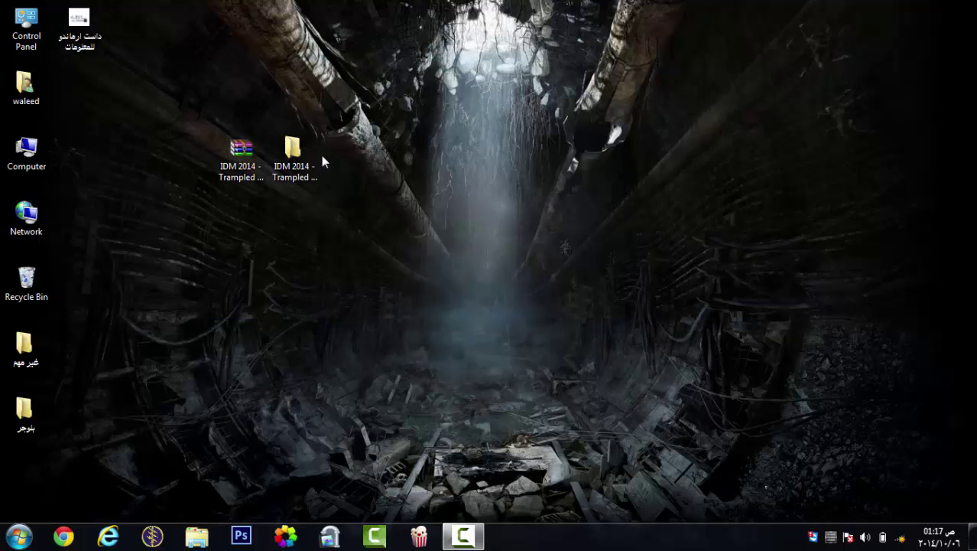
double_click(293, 152)
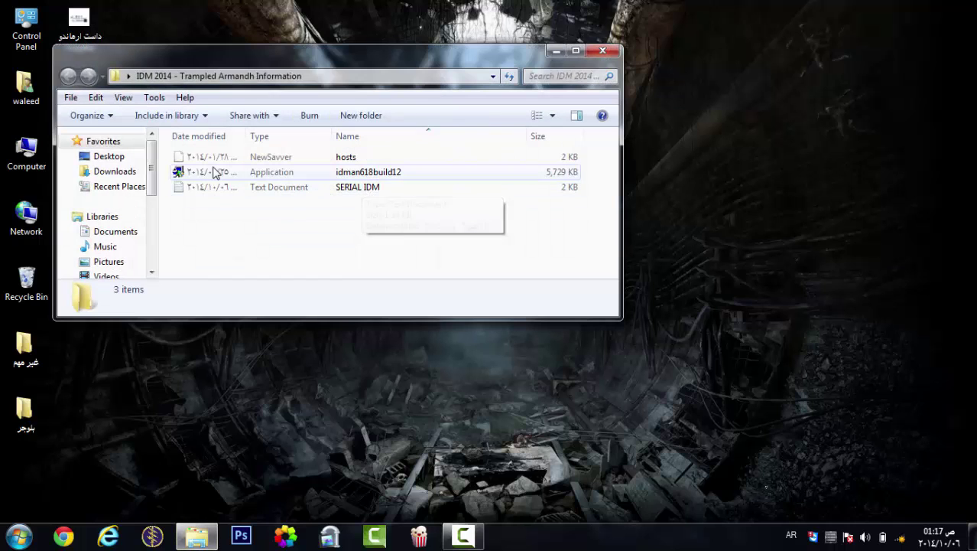
click(346, 158)
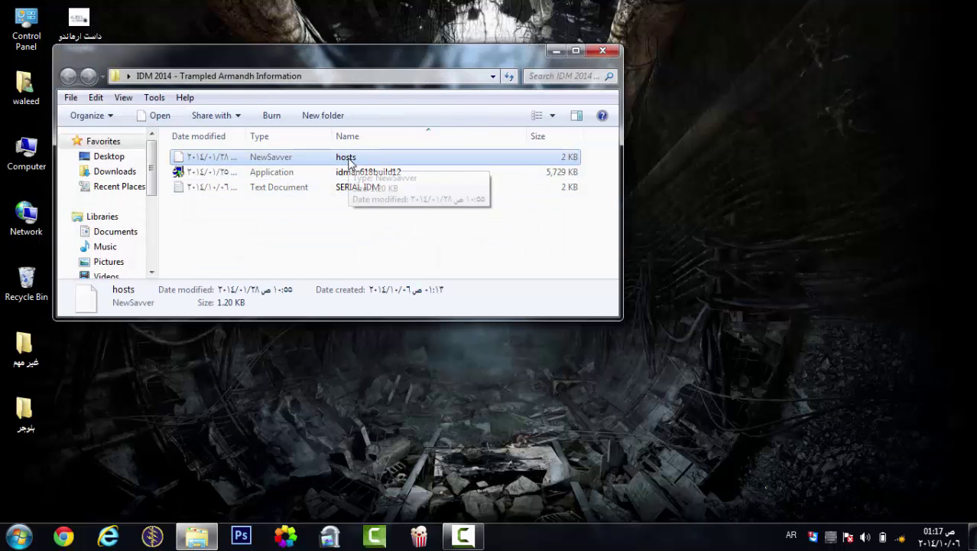
click(256, 189)
click(379, 158)
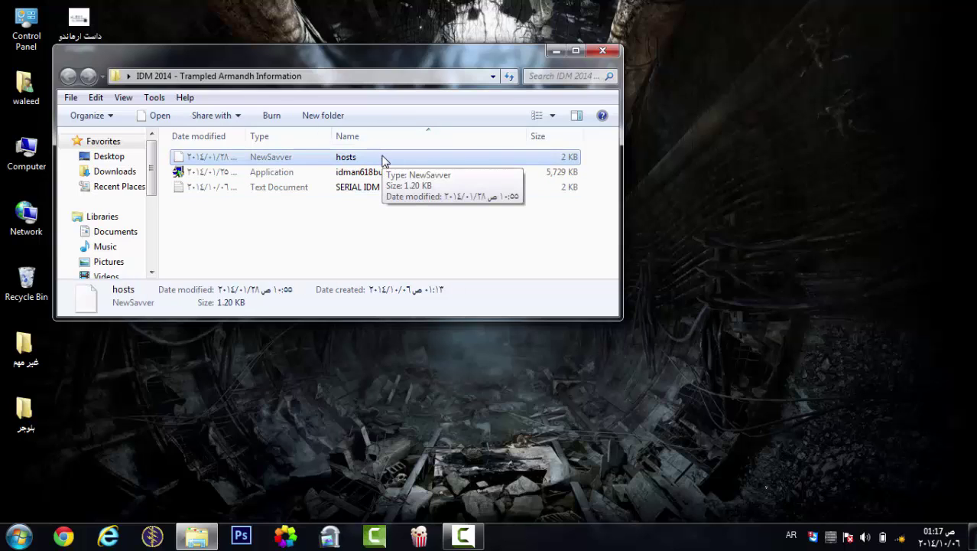
right_click(383, 156)
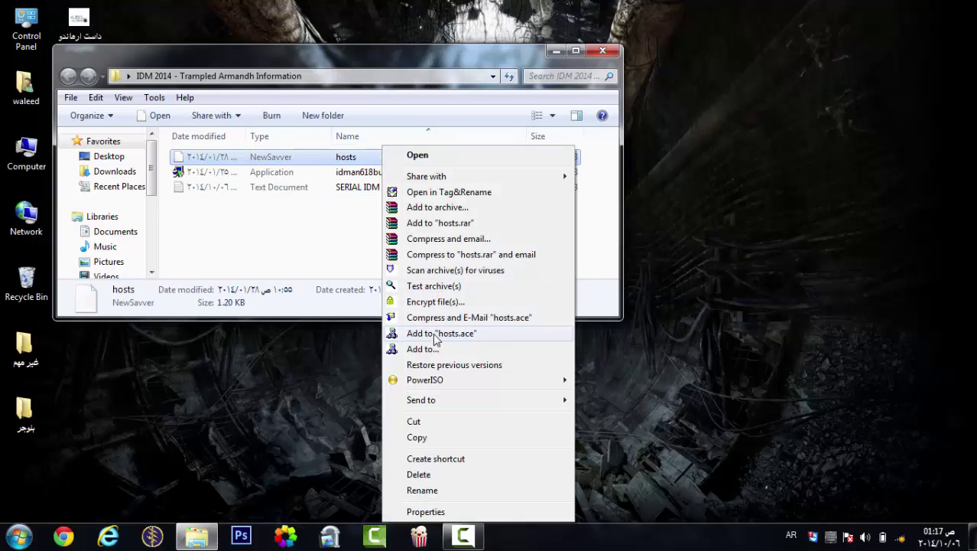
click(419, 421)
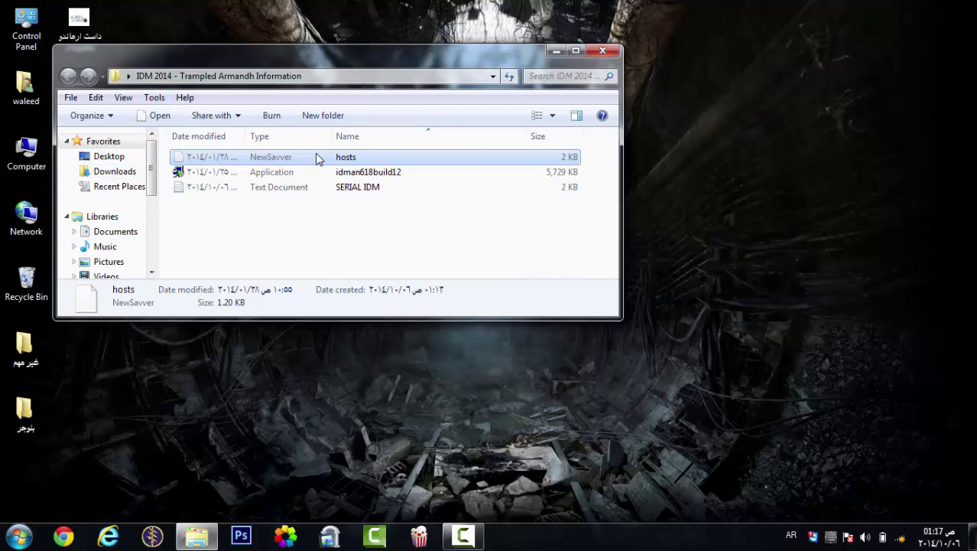
click(411, 242)
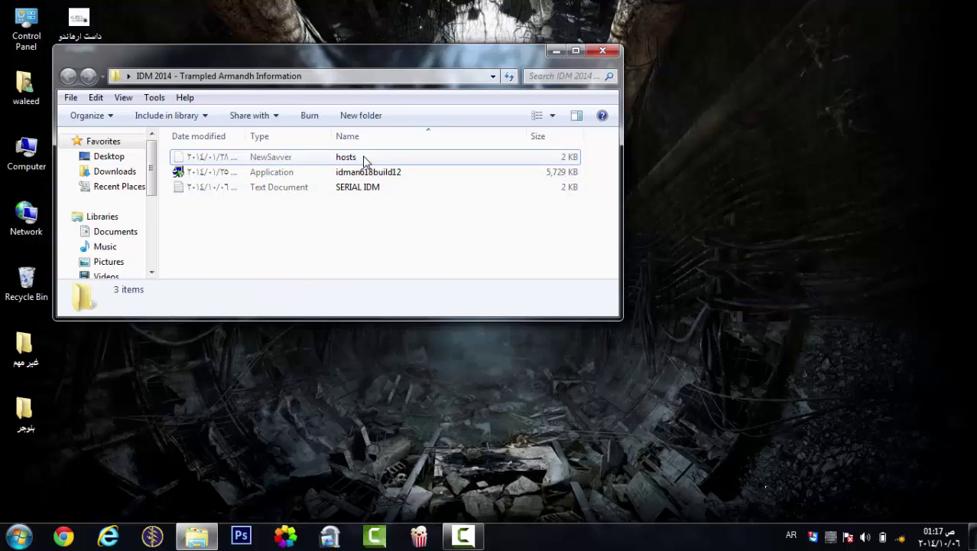
click(361, 160)
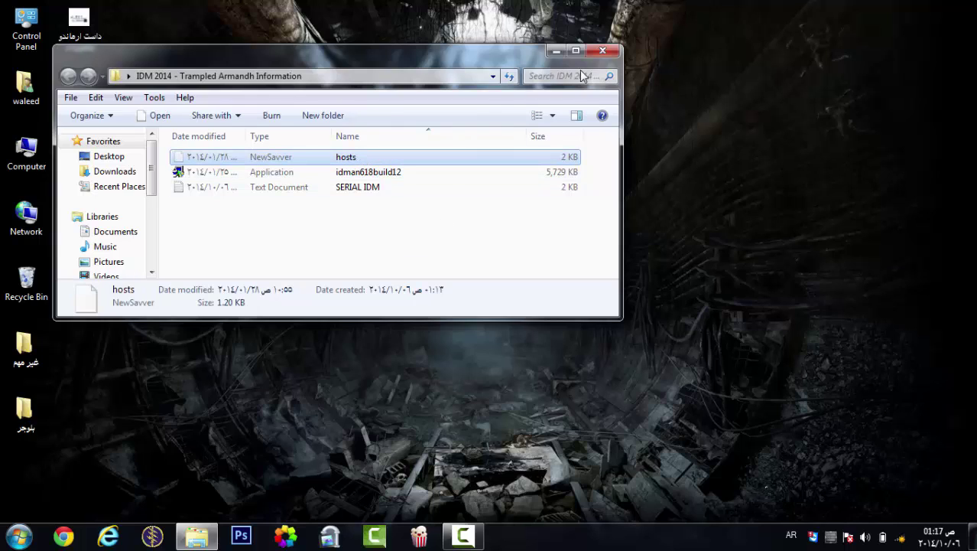
- Close the IDM 2014 - Trampled Armandh Information folder window and launch Internet Download Manager
click(603, 50)
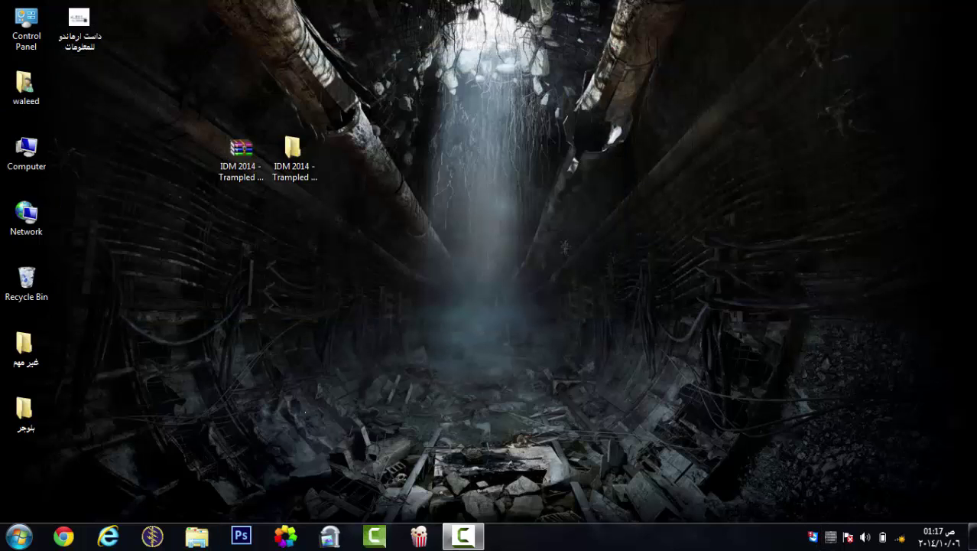
key(super)
click(73, 202)
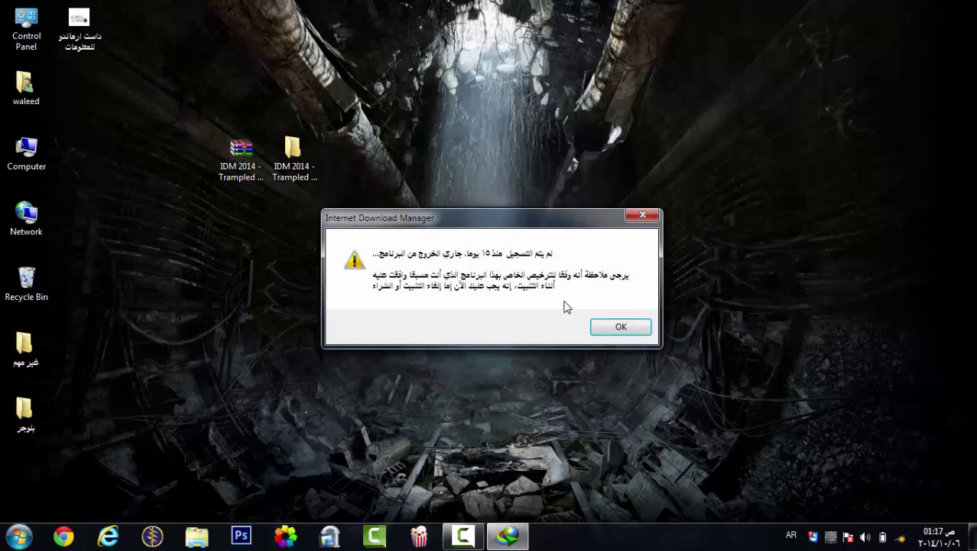
- Dismiss the trial notice and fill in the first name, last name and e-mail in the registration form
click(604, 327)
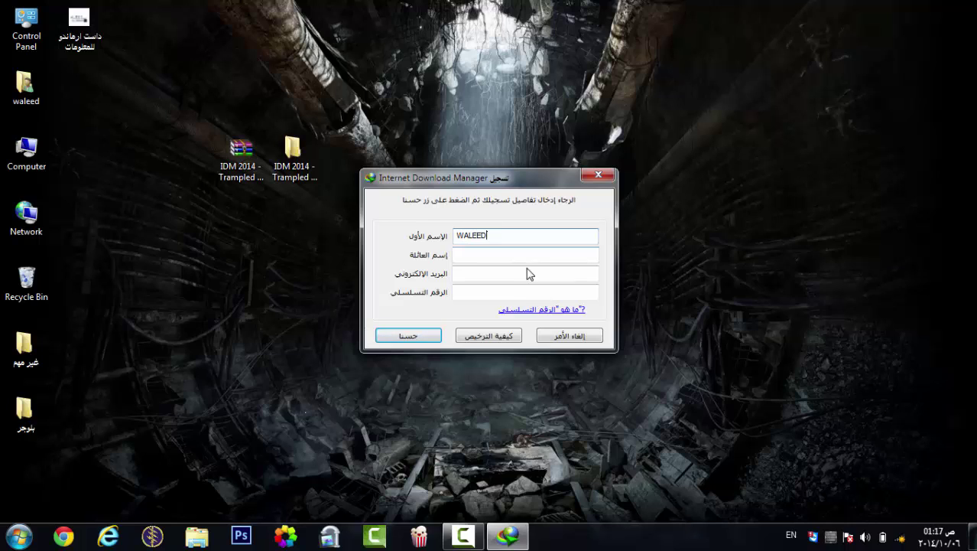
click(527, 254)
text(KHALEED)
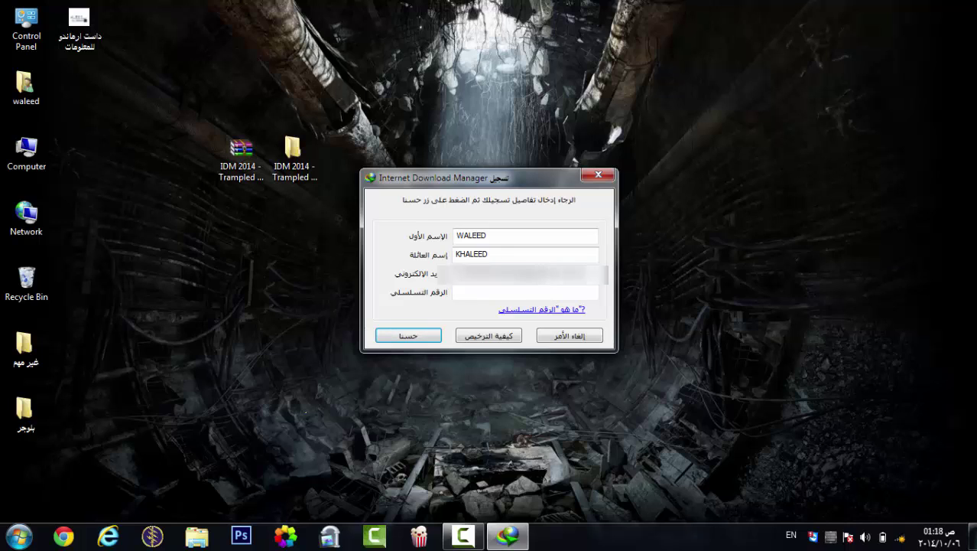
- Open the SERIAL IDM document from the IDM 2014 - Trampled Armandh Information folder and copy the first serial number listed
double_click(307, 157)
double_click(215, 187)
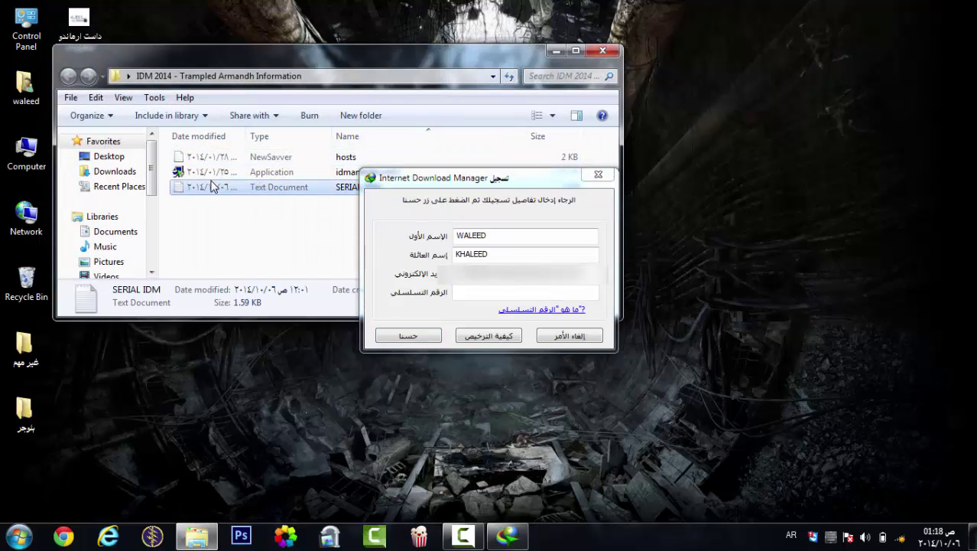
drag(293, 315, 173, 315)
right_click(173, 314)
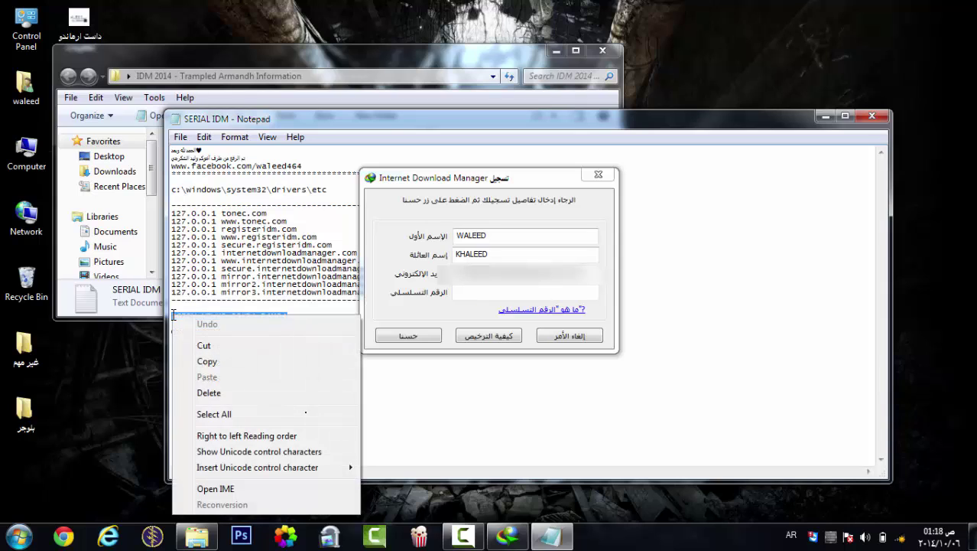
click(217, 366)
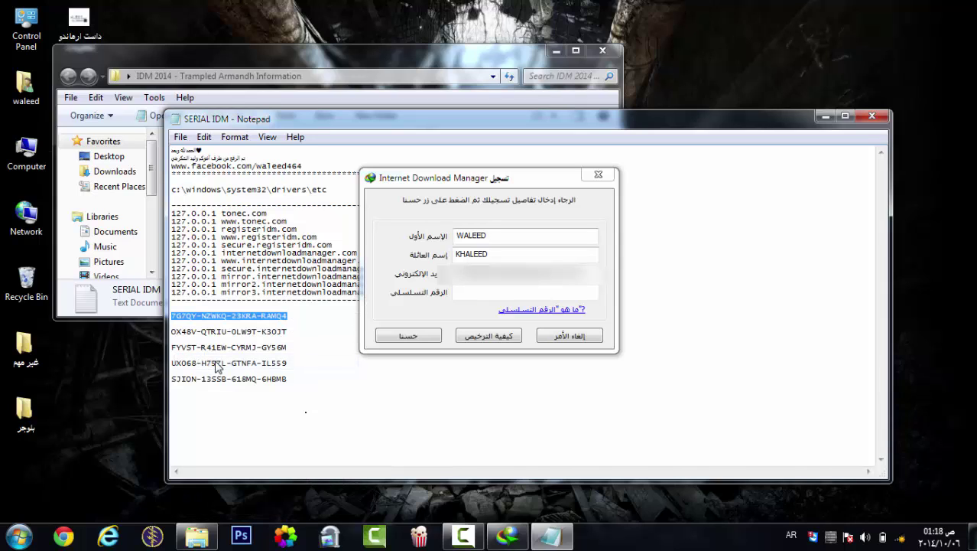
- Paste the serial number into the registration form's serial number field, and close the SERIAL IDM document and its folder
click(476, 292)
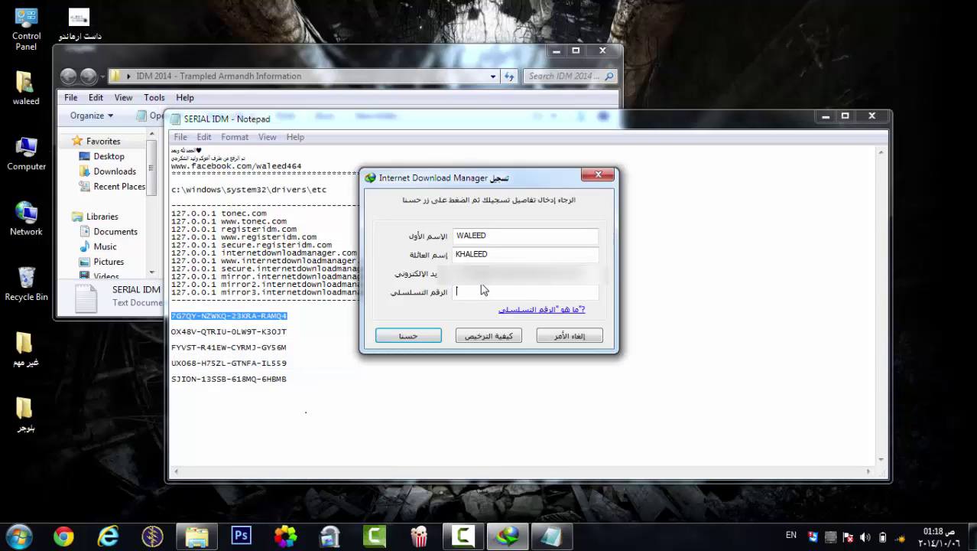
right_click(492, 293)
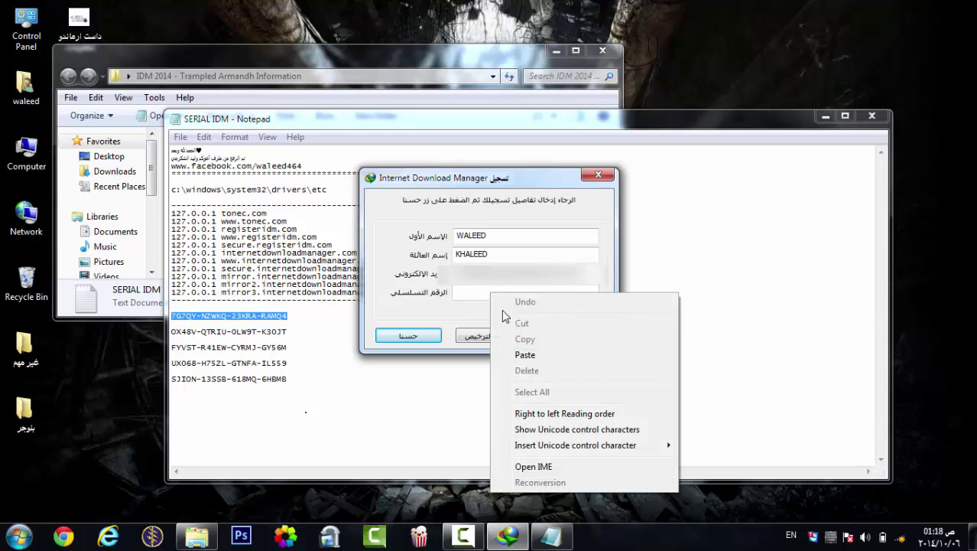
click(526, 353)
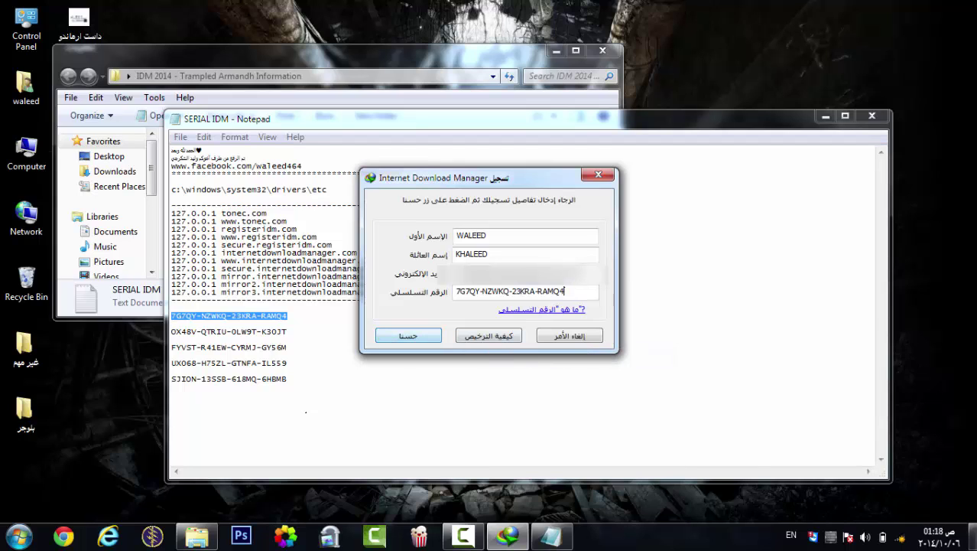
click(871, 116)
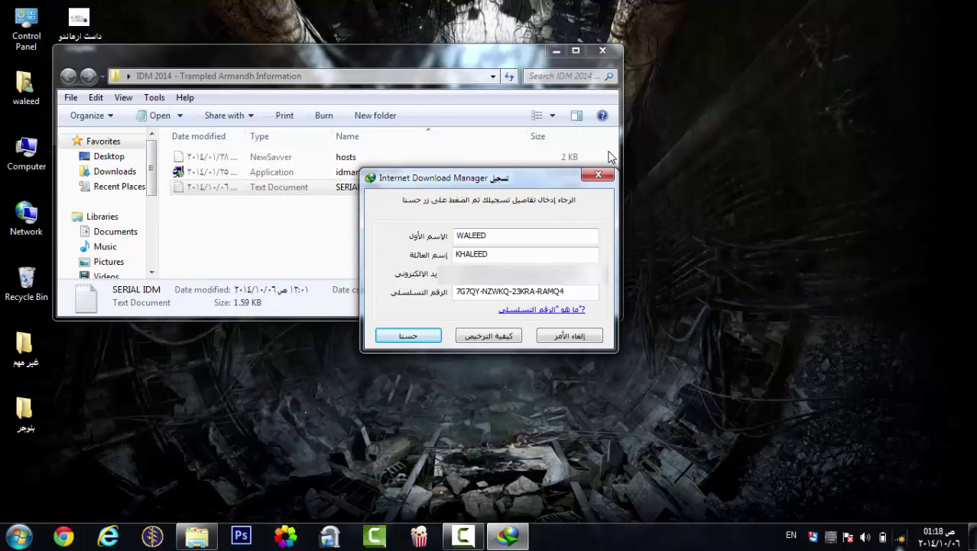
click(604, 50)
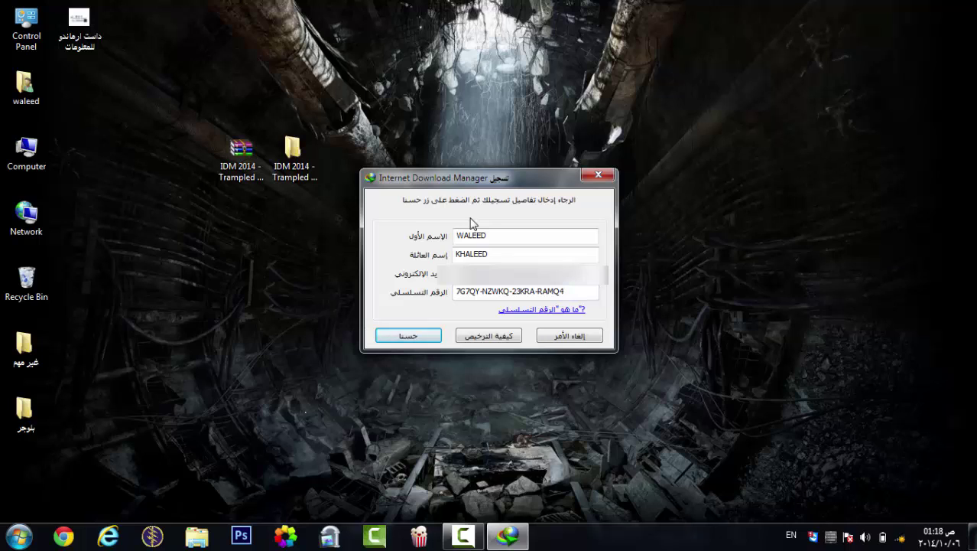
- Submit the registration, accepting the offered system file repair and retrying, and close the registration window
click(407, 337)
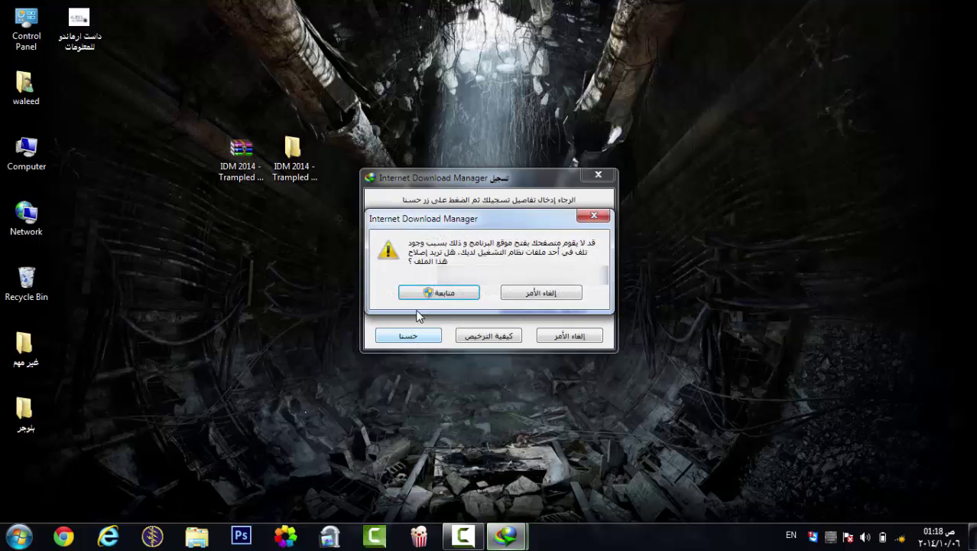
click(426, 295)
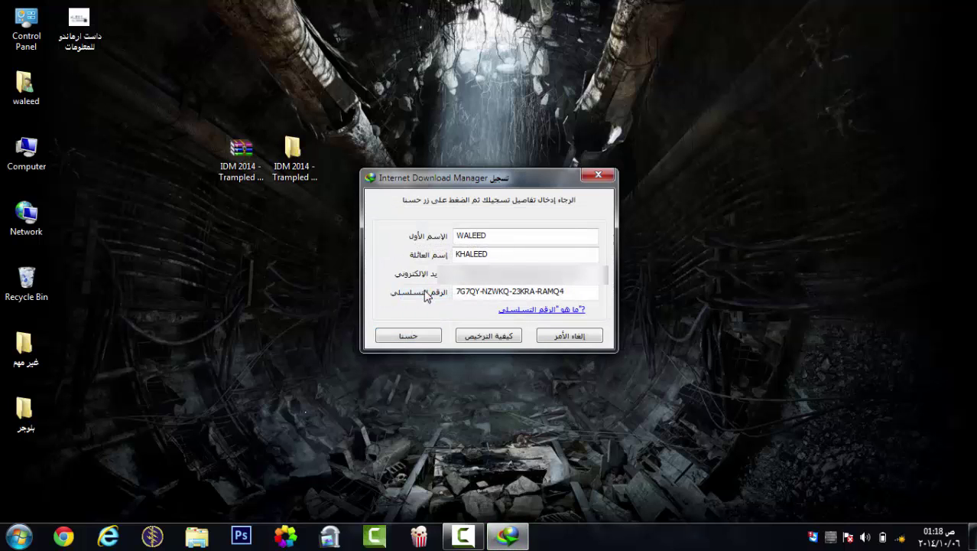
click(407, 337)
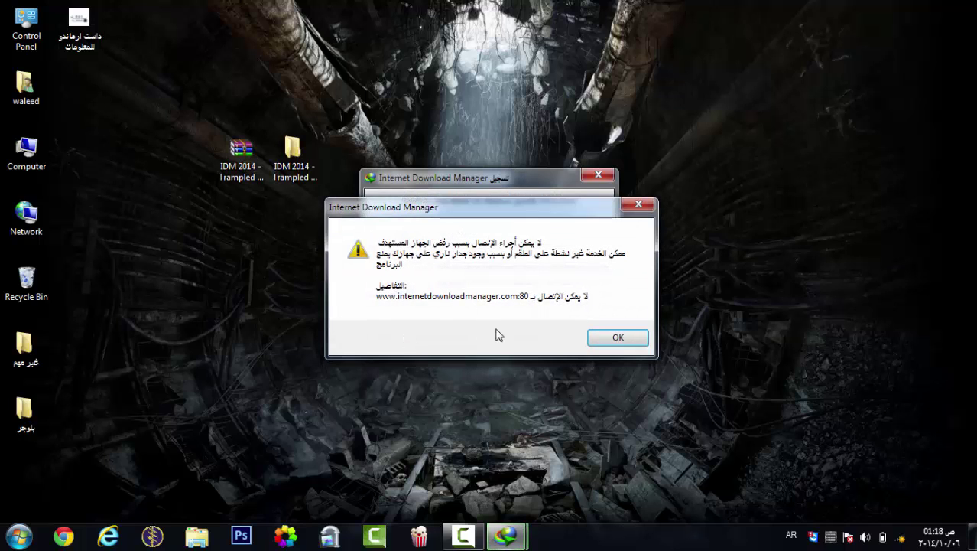
click(611, 337)
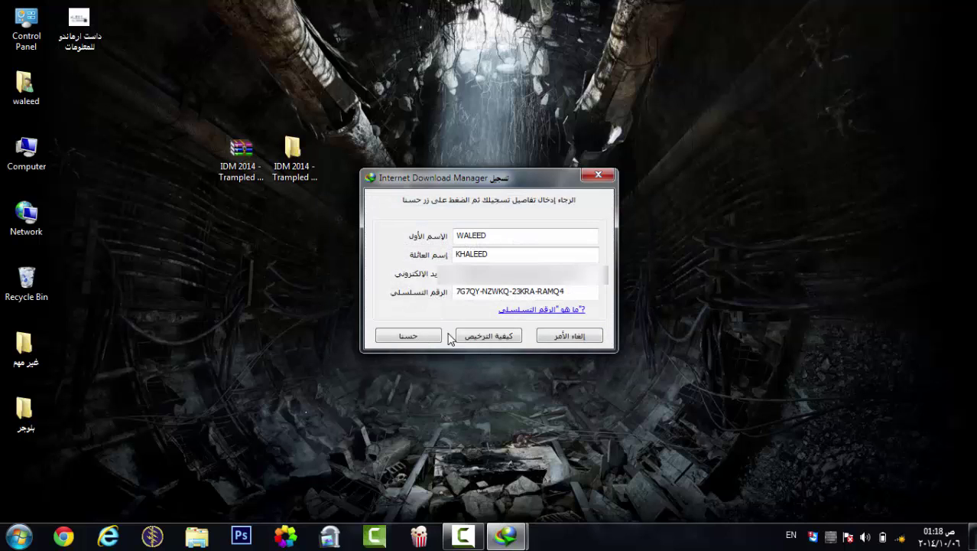
click(425, 337)
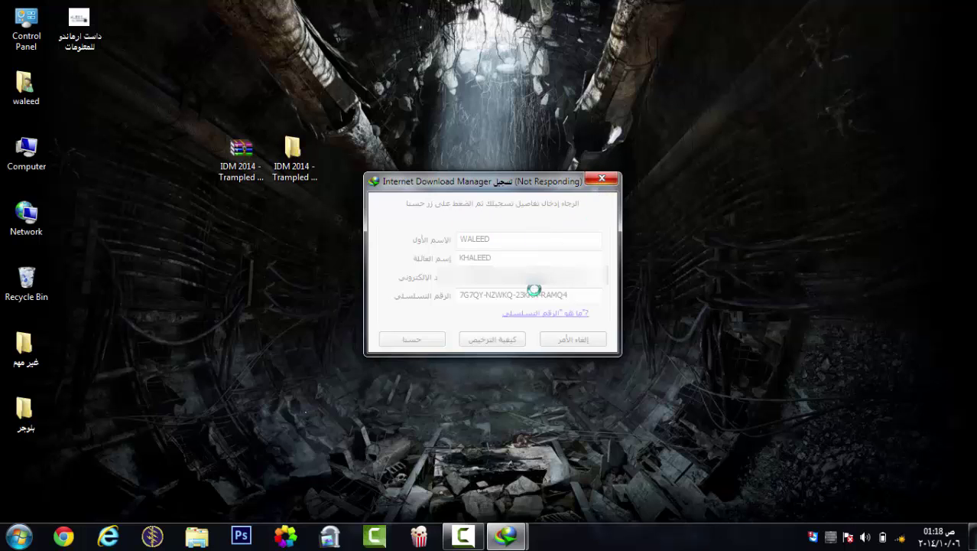
click(602, 179)
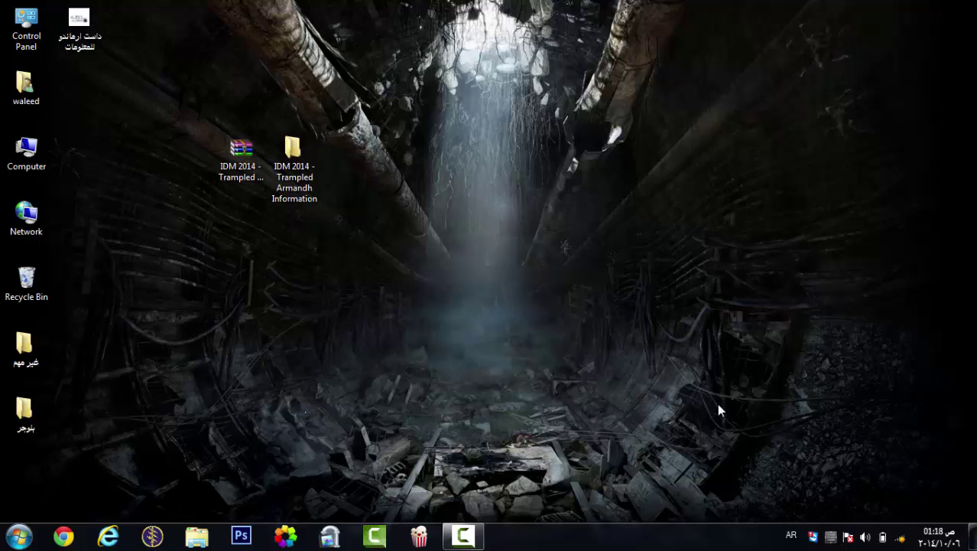
- Reopen Internet Download Manager, check whether its registration option is still available, and close the program
click(18, 535)
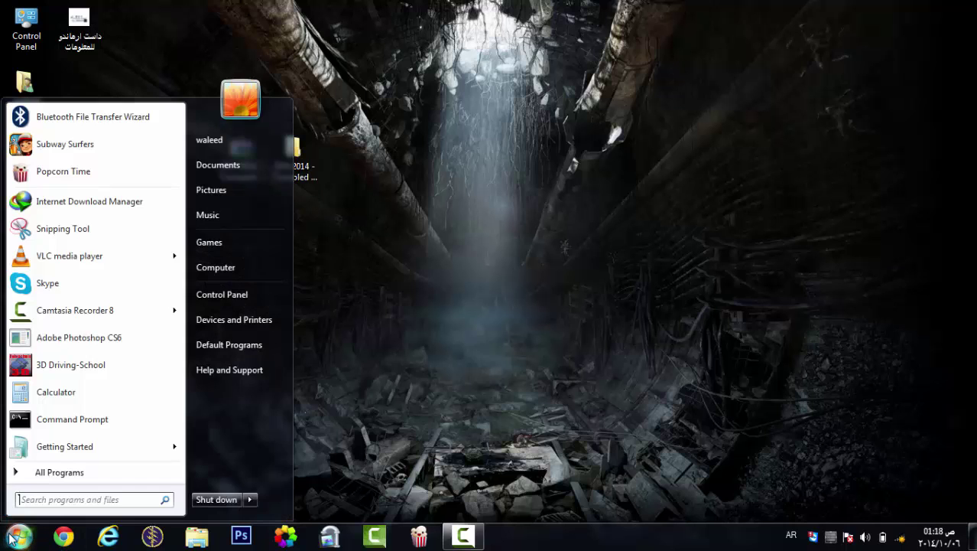
click(55, 197)
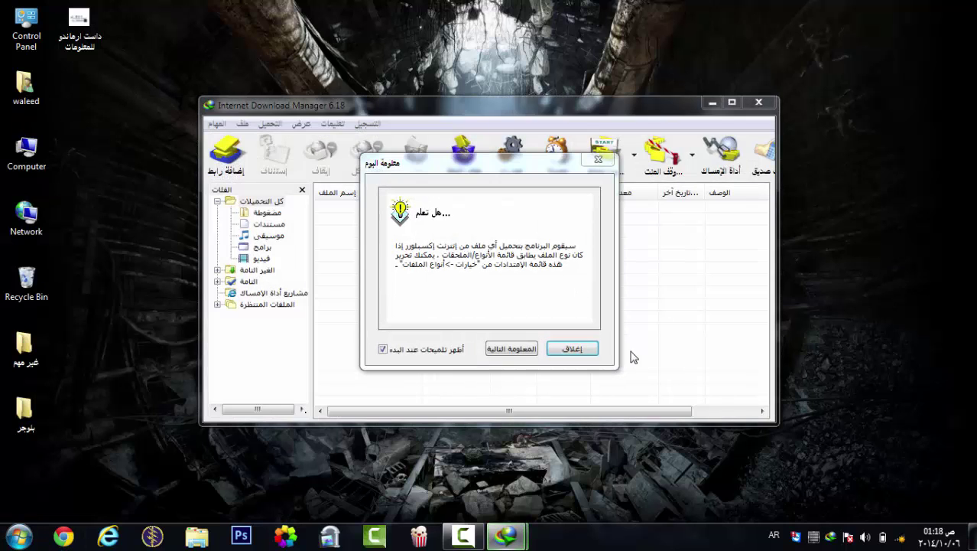
click(585, 353)
drag(708, 355, 326, 169)
drag(619, 291, 338, 172)
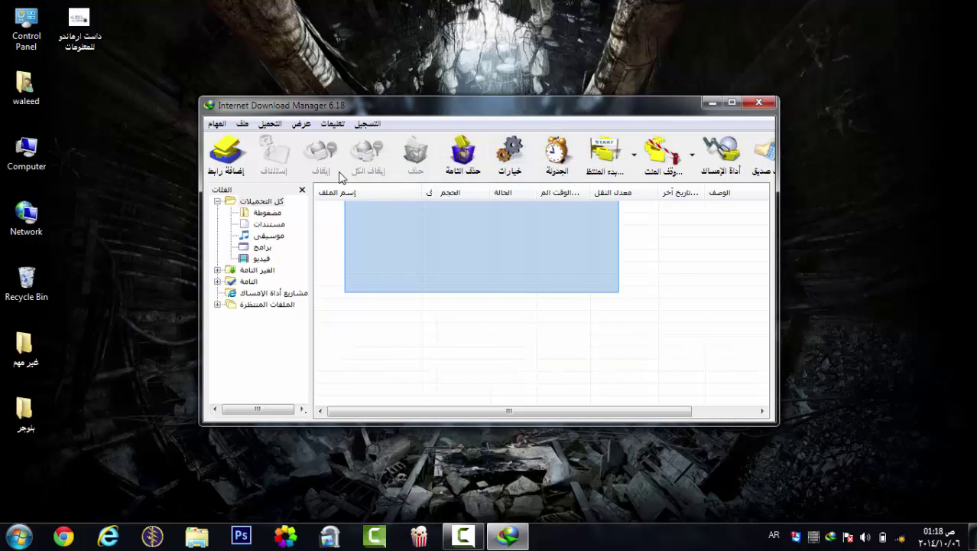
drag(540, 229, 382, 148)
click(367, 123)
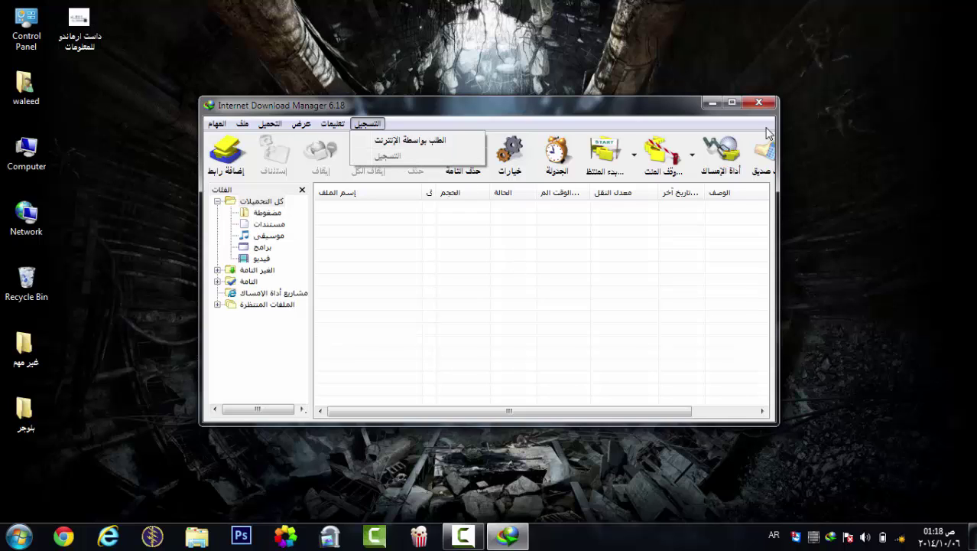
click(759, 102)
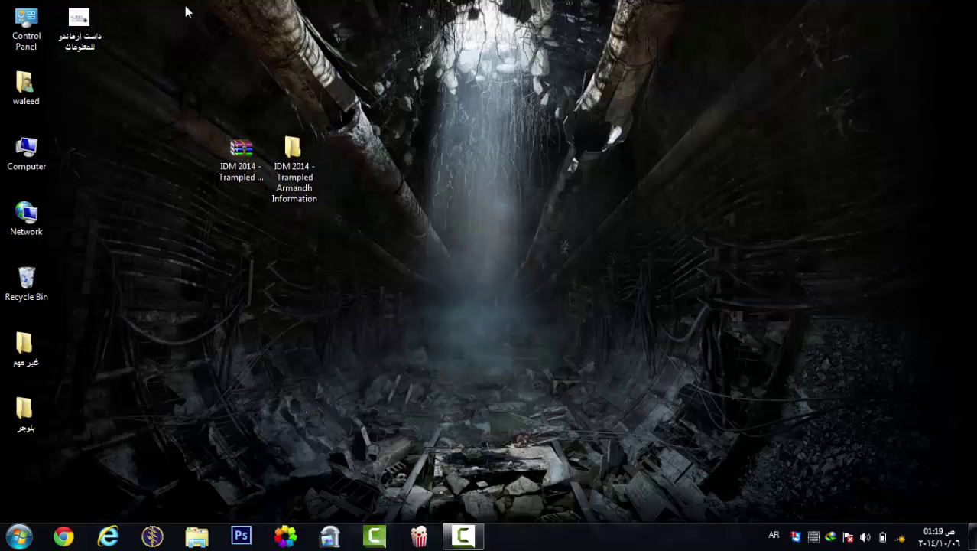
drag(328, 112, 185, 202)
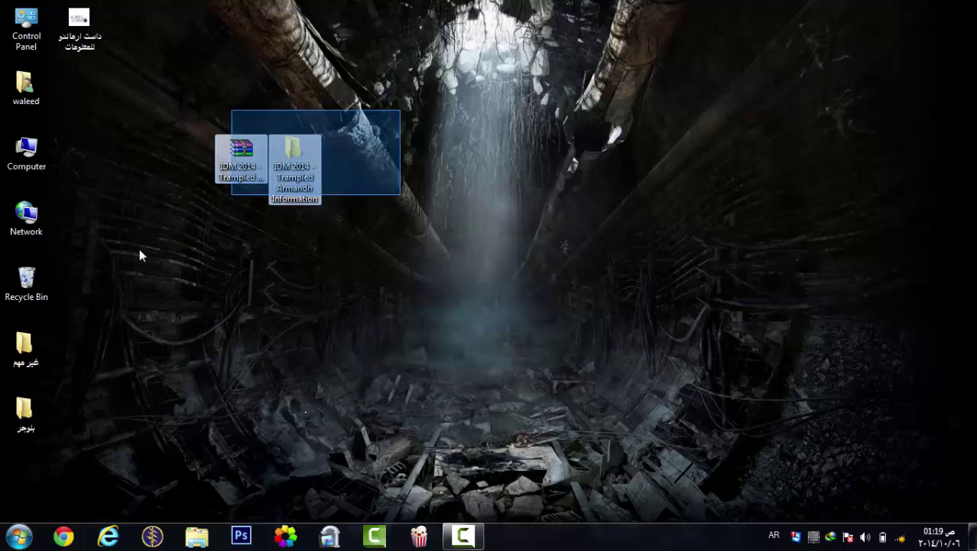